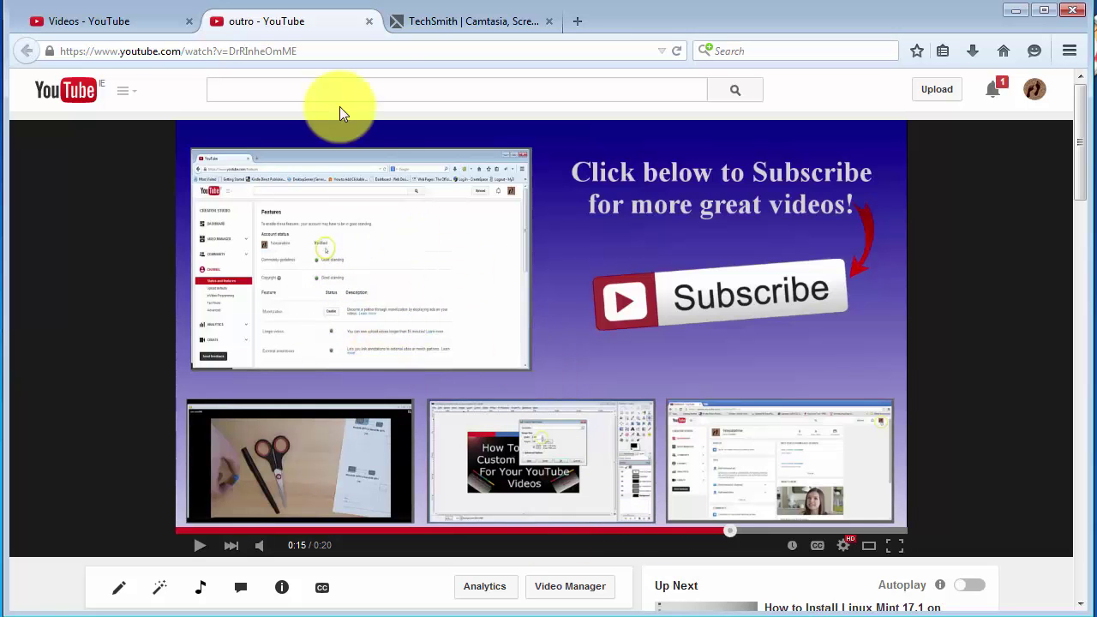
Step: Review the Camtasia product page, the finished outro video on YouTube and the outro-slate image
{"action": "left_click", "coordinate": [428, 22]}
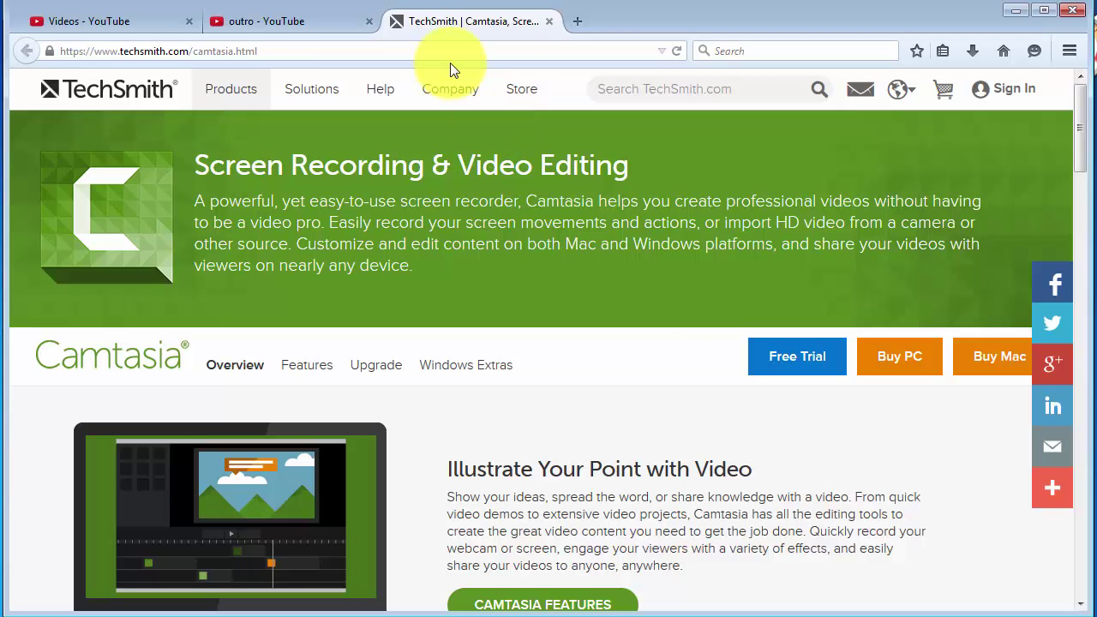
{"action": "left_click", "coordinate": [299, 25]}
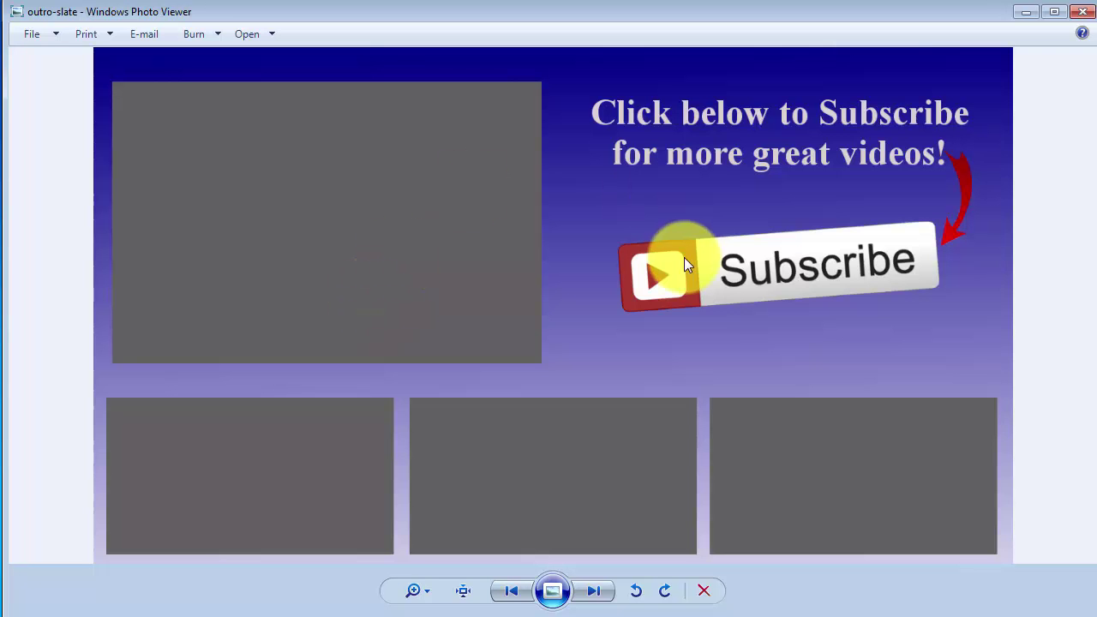
{"action": "left_click", "coordinate": [1030, 14]}
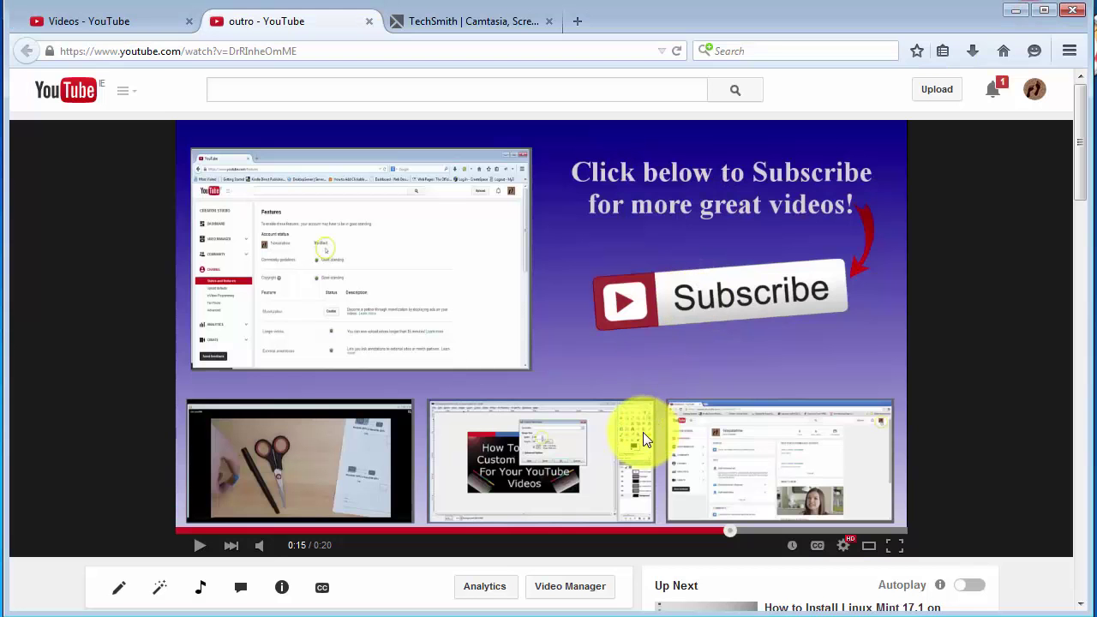
{"action": "left_click", "coordinate": [485, 21]}
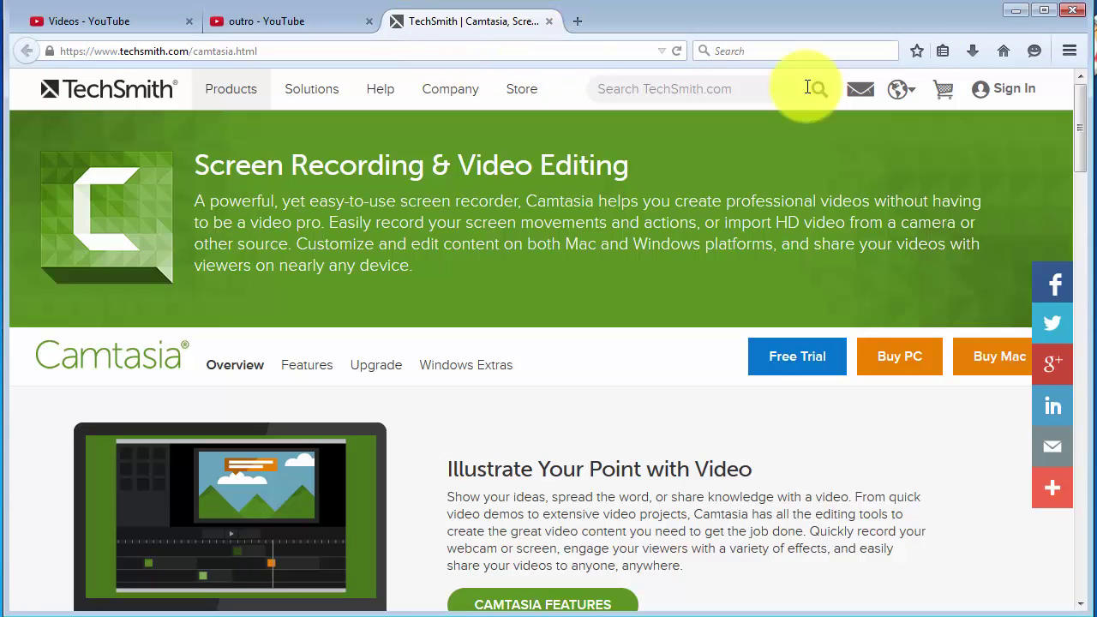
{"action": "left_click", "coordinate": [261, 26]}
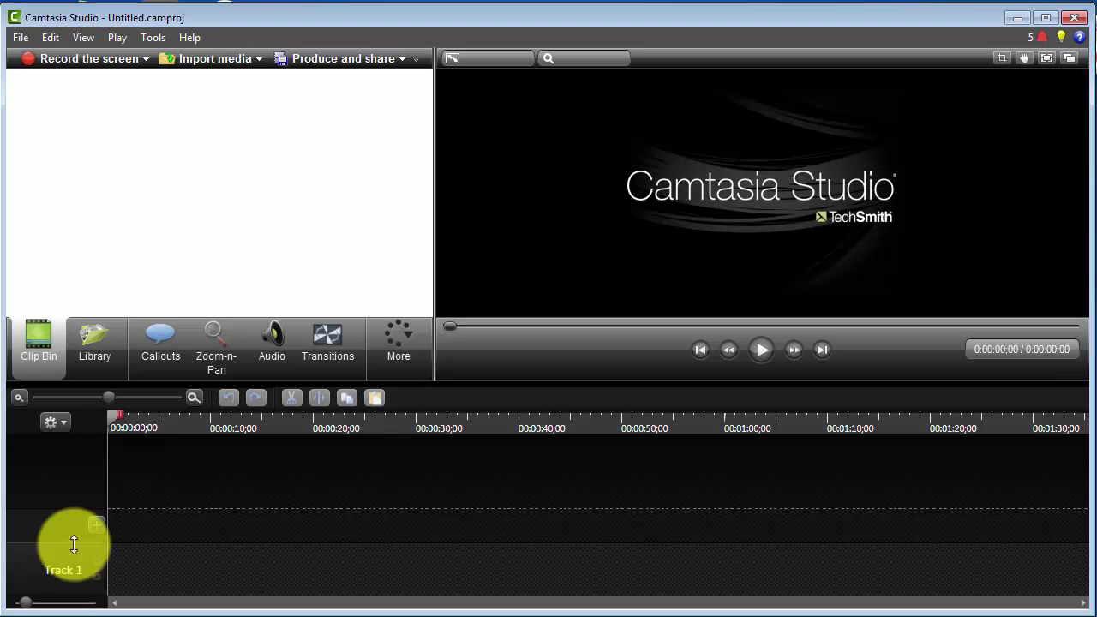
Step: In Camtasia Studio, add four more tracks above Track 1 so the timeline has five tracks
{"action": "left_click", "coordinate": [96, 524]}
{"action": "left_click", "coordinate": [96, 473]}
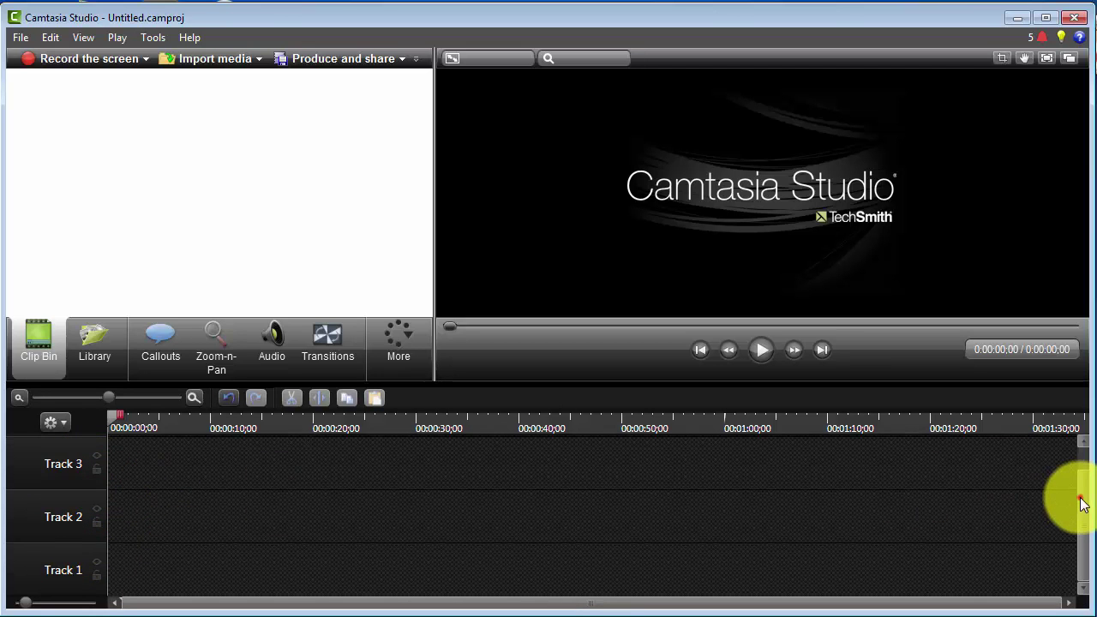
{"action": "scroll", "coordinate": [1078, 502], "scroll_direction": "up", "scroll_amount": 1}
{"action": "left_click", "coordinate": [95, 449]}
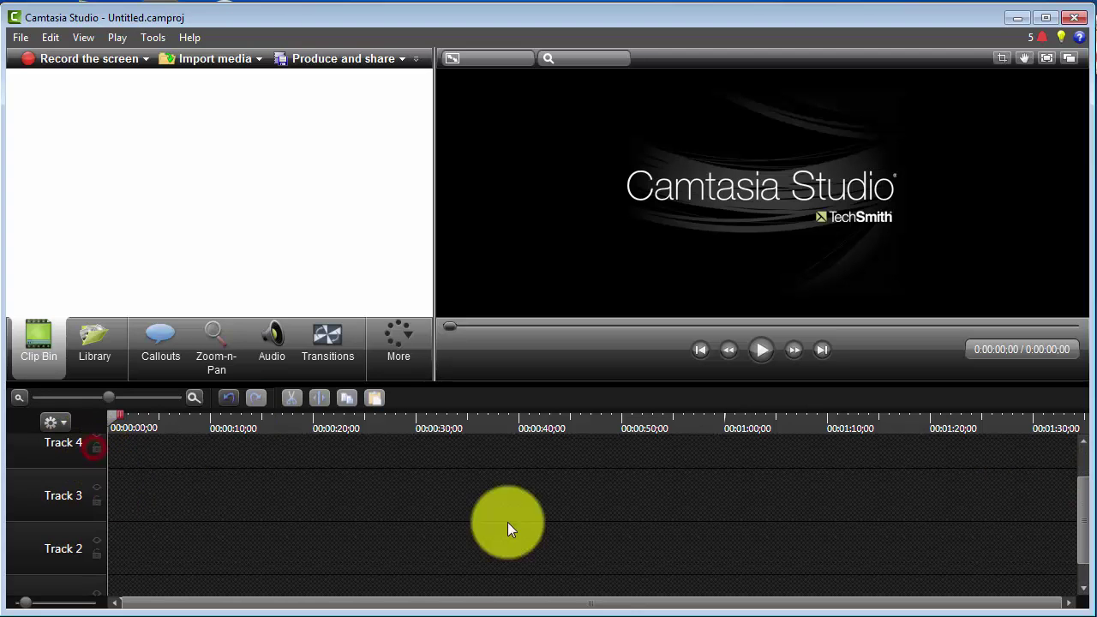
{"action": "left_click", "coordinate": [1080, 513]}
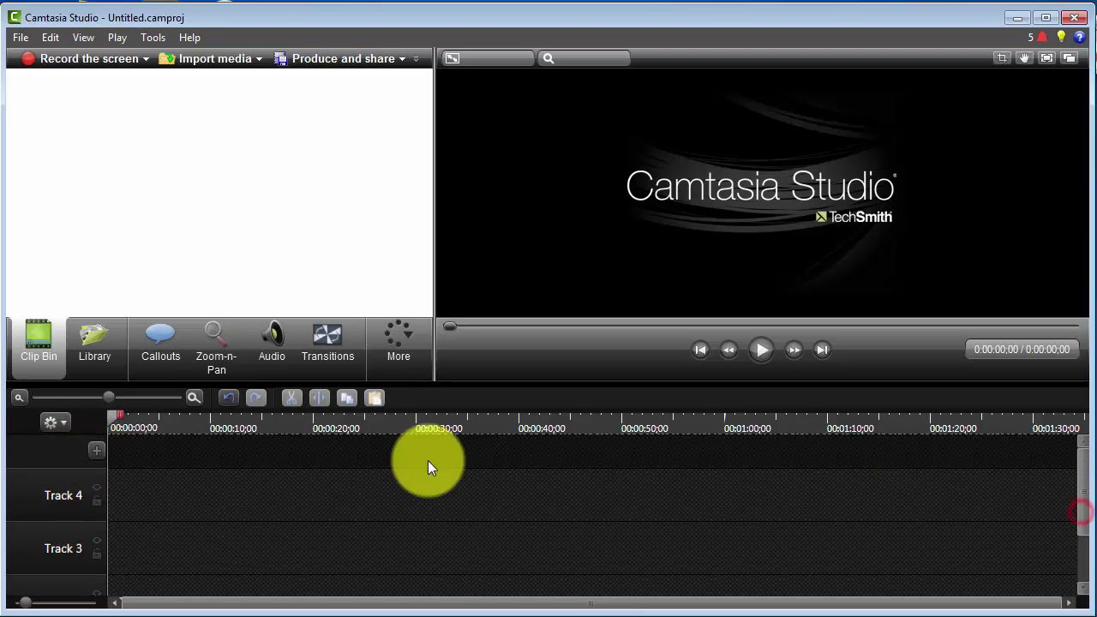
{"action": "left_click", "coordinate": [94, 449]}
{"action": "left_click_drag", "start_coordinate": [1079, 506], "coordinate": [1077, 588]}
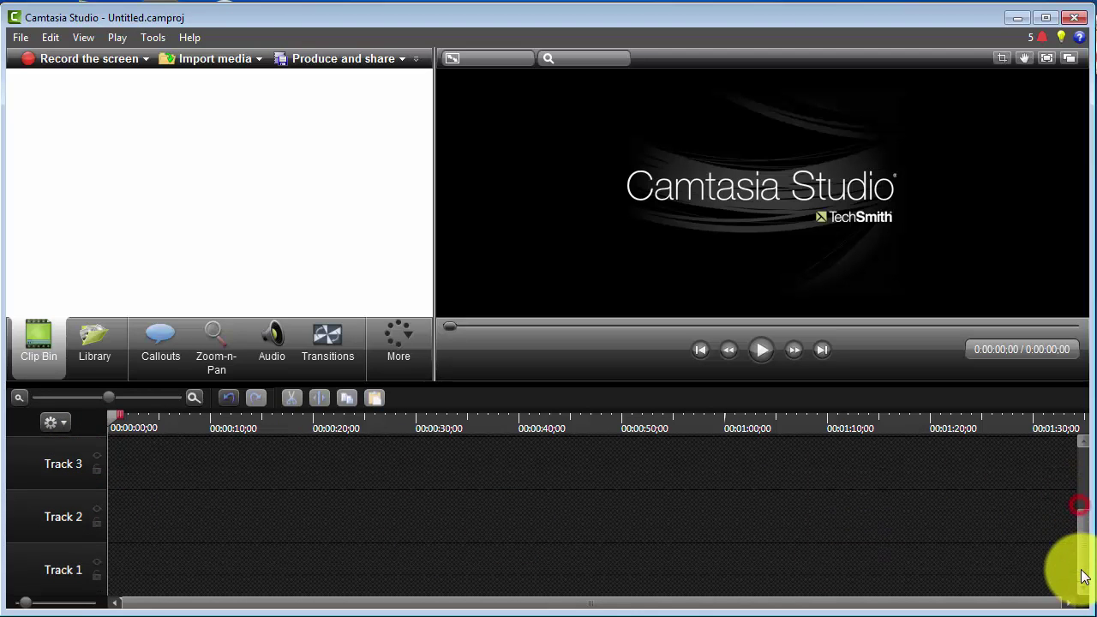
{"action": "left_click", "coordinate": [177, 570]}
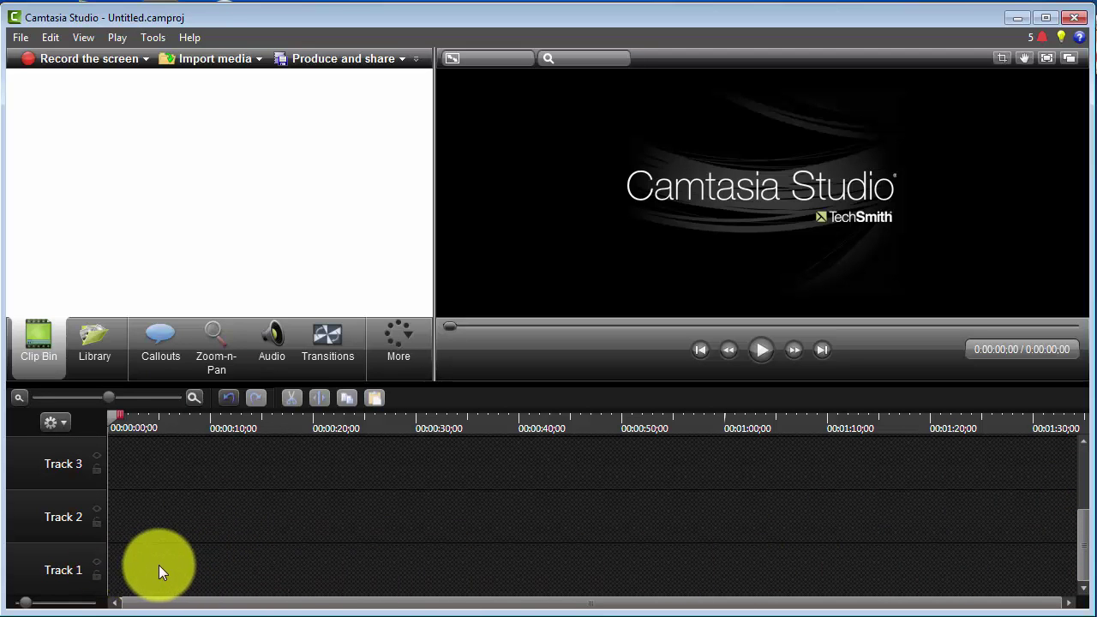
Step: Import the outro-slate image from the images folder into the project's media
{"action": "left_click", "coordinate": [208, 58]}
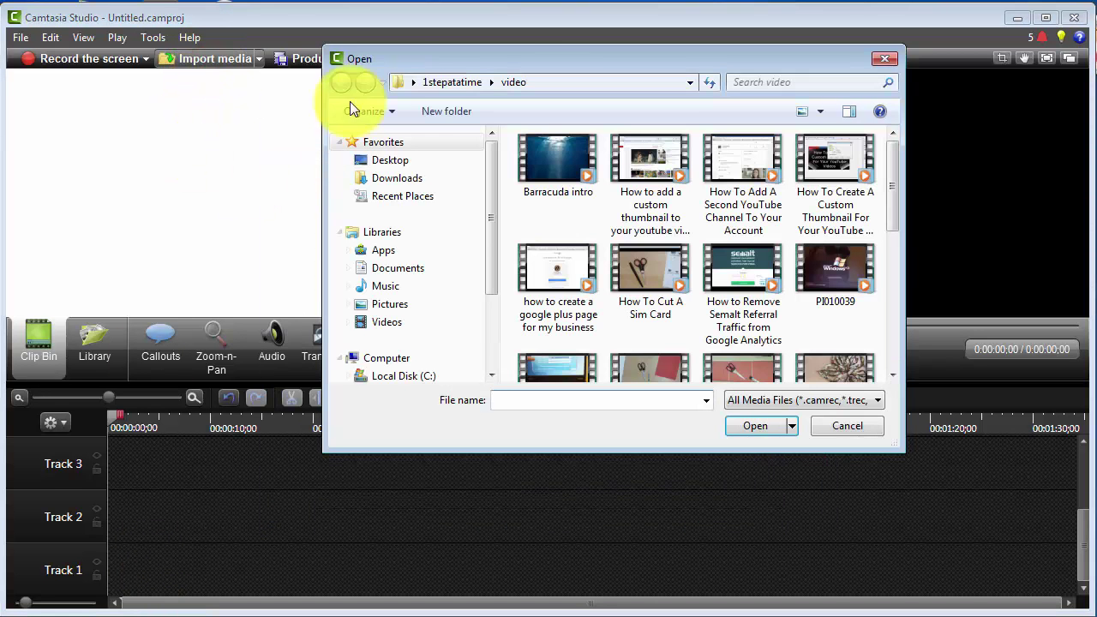
{"action": "left_click", "coordinate": [491, 83]}
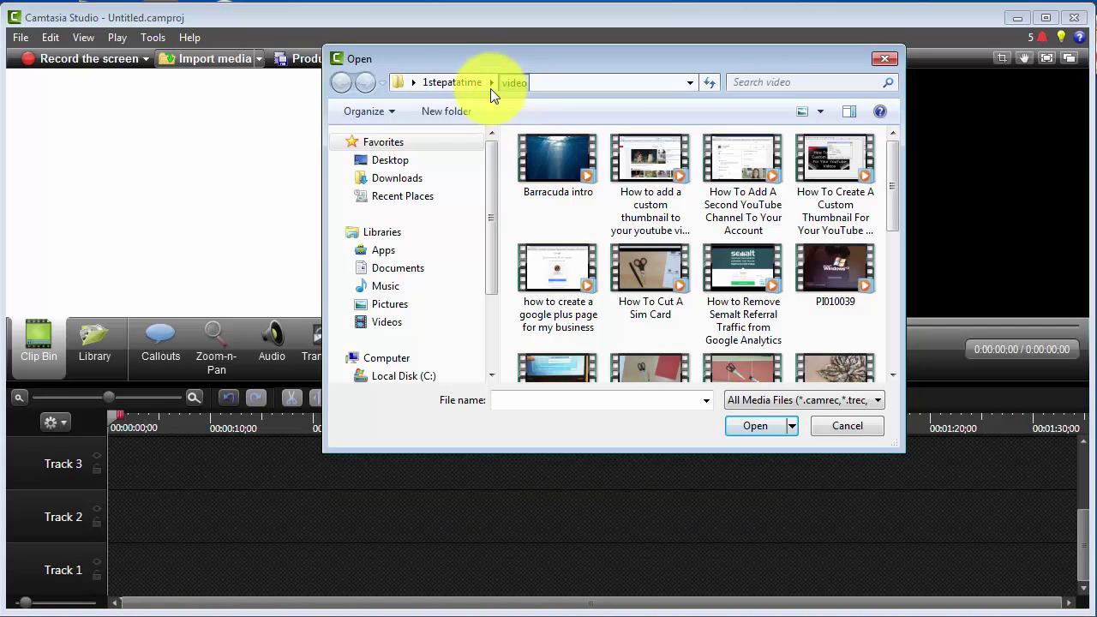
{"action": "left_click", "coordinate": [491, 83]}
{"action": "left_click", "coordinate": [503, 137]}
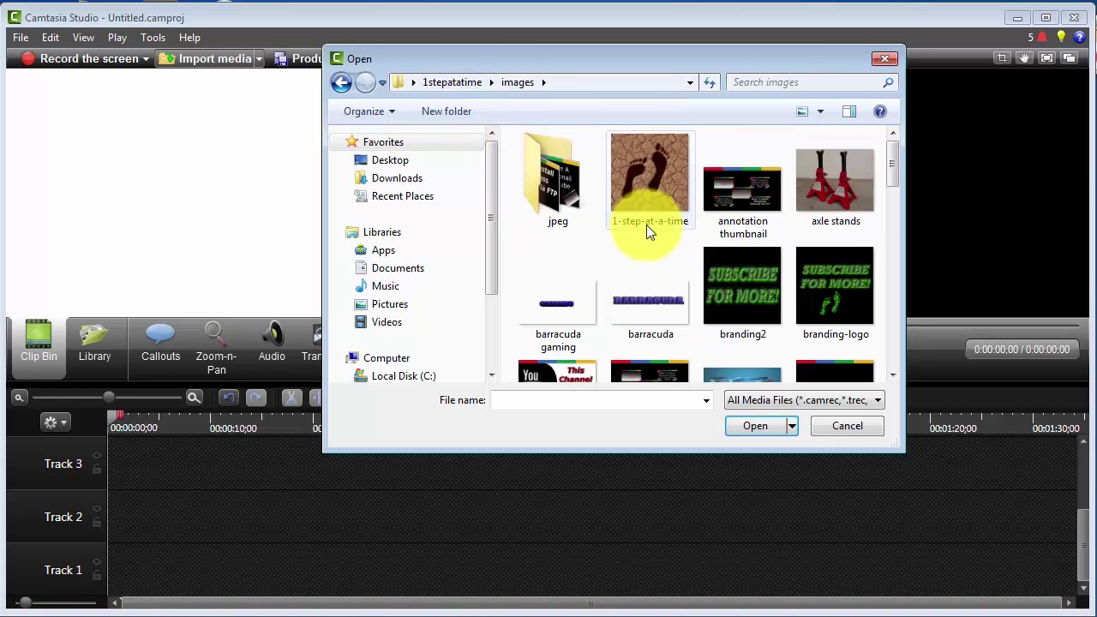
{"action": "left_click_drag", "start_coordinate": [890, 176], "coordinate": [896, 320]}
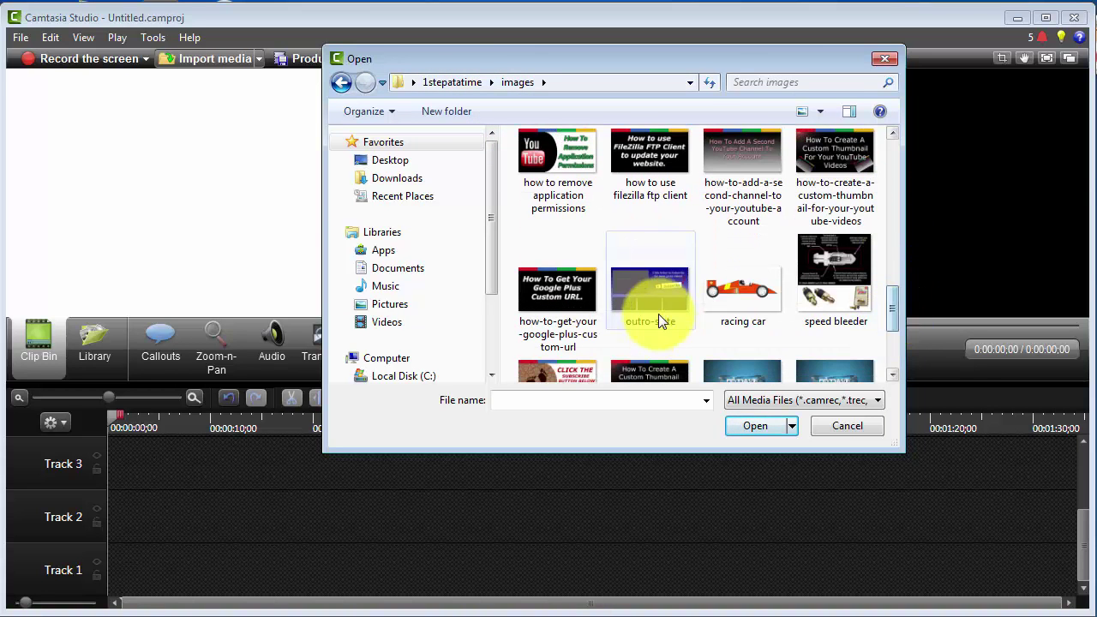
{"action": "left_click", "coordinate": [652, 290]}
{"action": "left_click", "coordinate": [757, 429]}
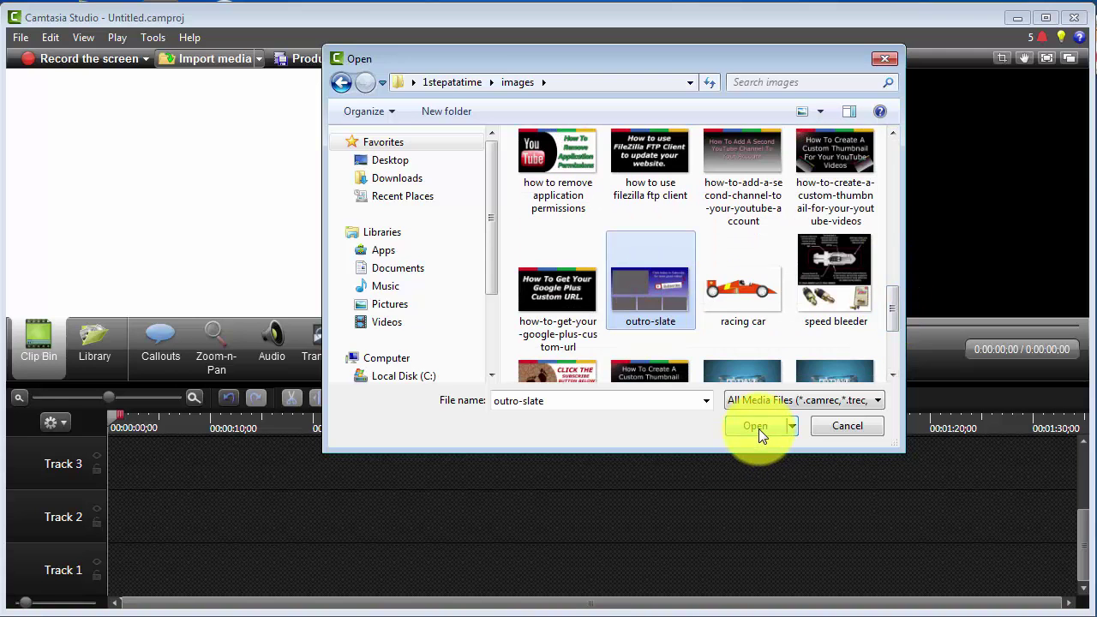
{"action": "left_click", "coordinate": [756, 435]}
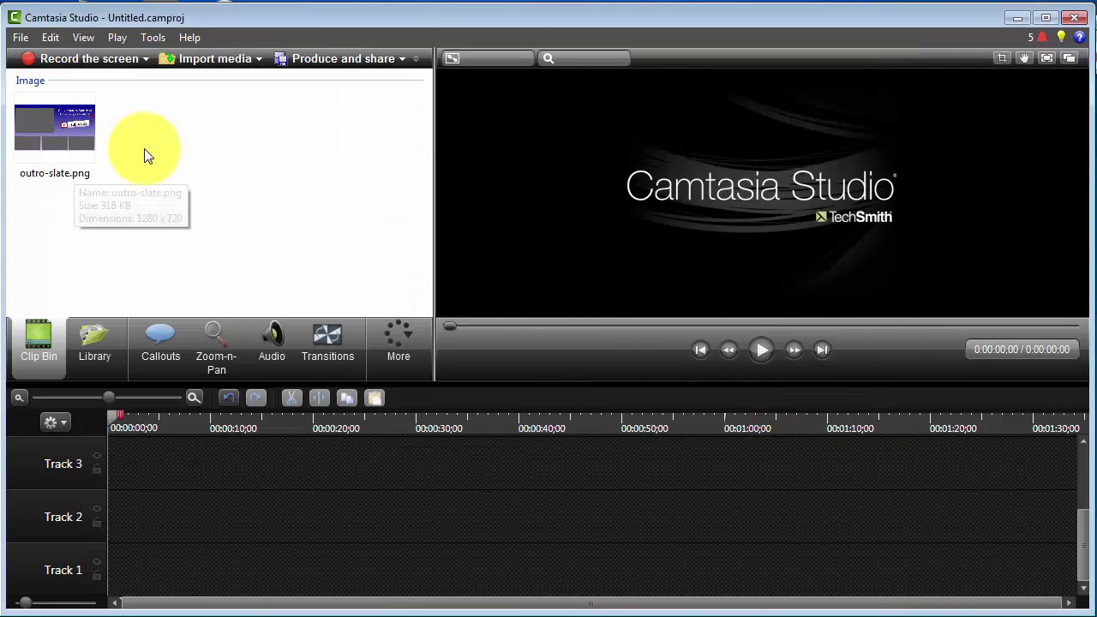
Step: Place outro-slate.png at the start of Track 1 and extend its duration to about 20 seconds
{"action": "mouse_move", "coordinate": [43, 133]}
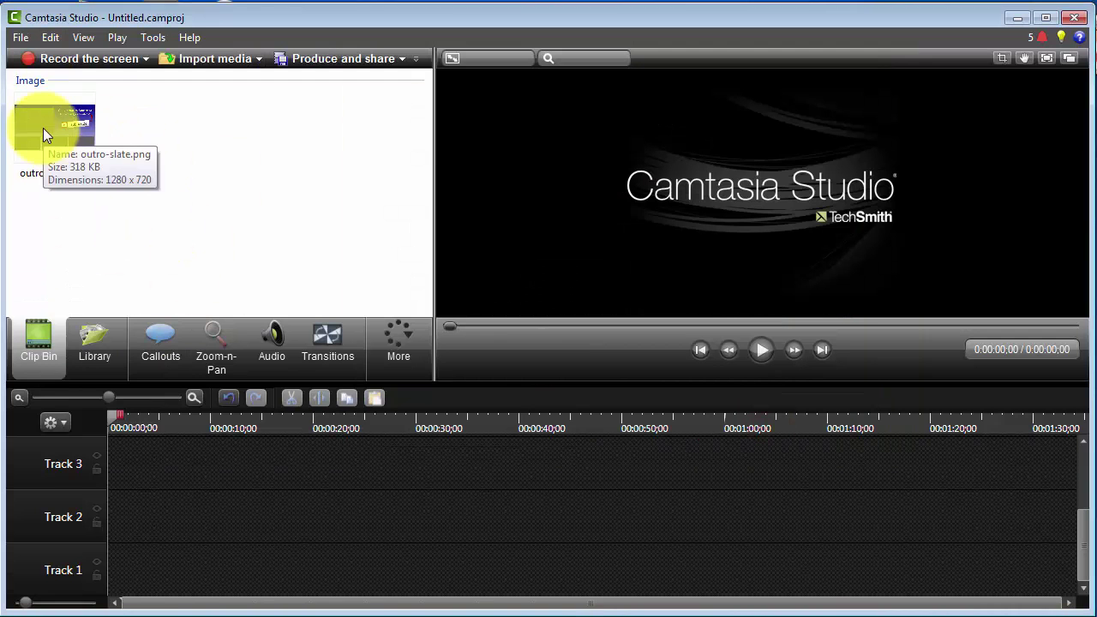
{"action": "left_click_drag", "start_coordinate": [43, 127], "coordinate": [125, 560]}
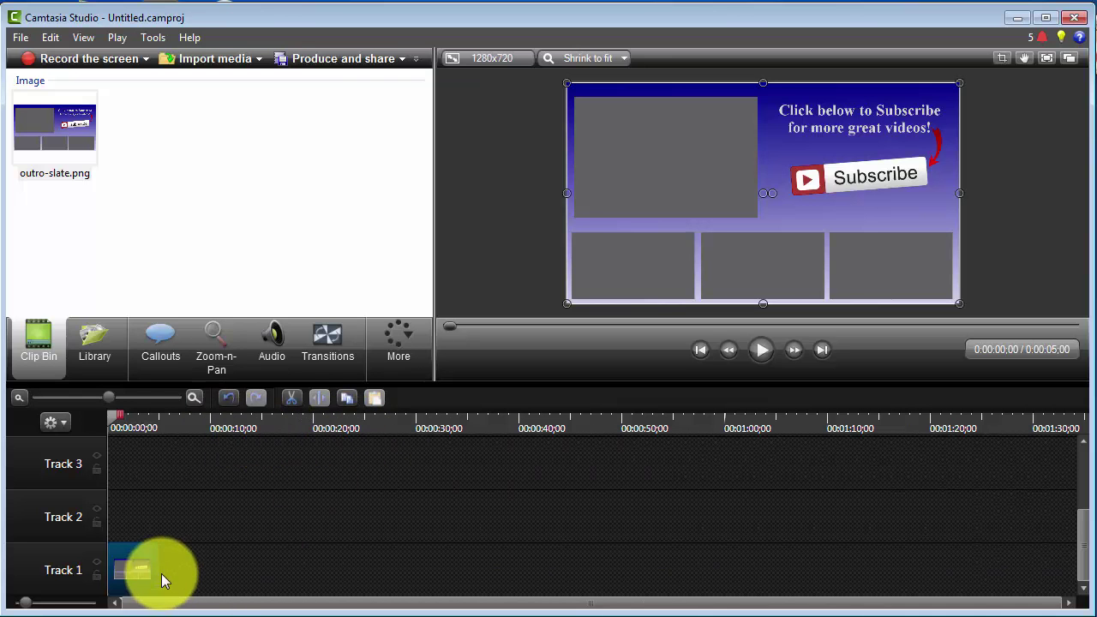
{"action": "left_click_drag", "start_coordinate": [156, 572], "coordinate": [313, 574]}
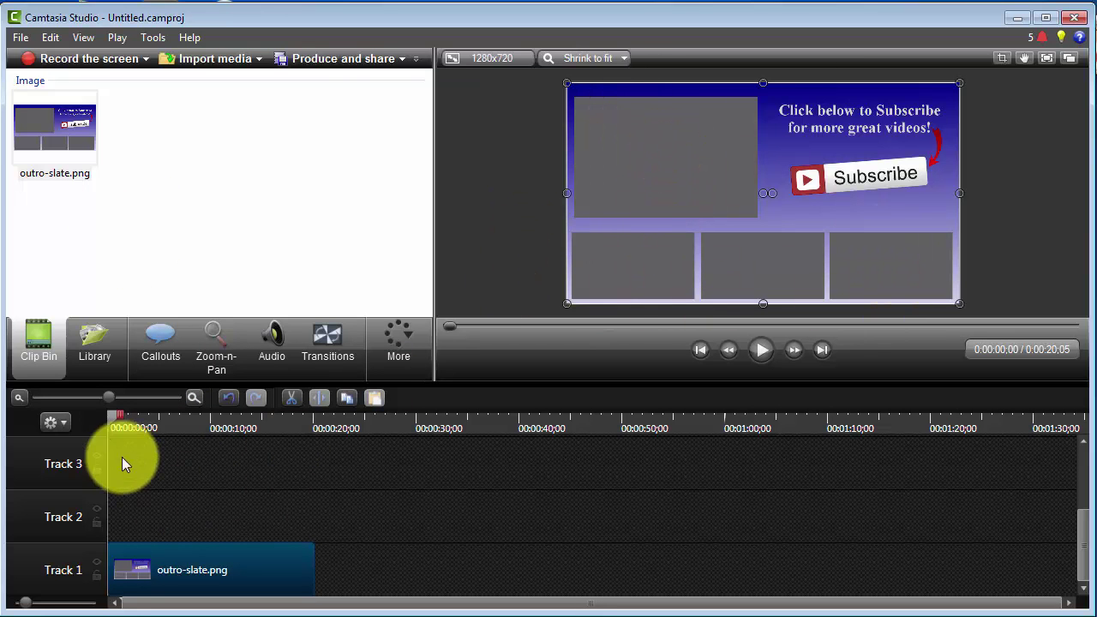
Step: Import four videos from the video folder: adding a custom thumbnail, adding a second YouTube channel, creating a custom thumbnail, and How To Cut A Sim Card
{"action": "left_click", "coordinate": [235, 59]}
{"action": "left_click", "coordinate": [543, 84]}
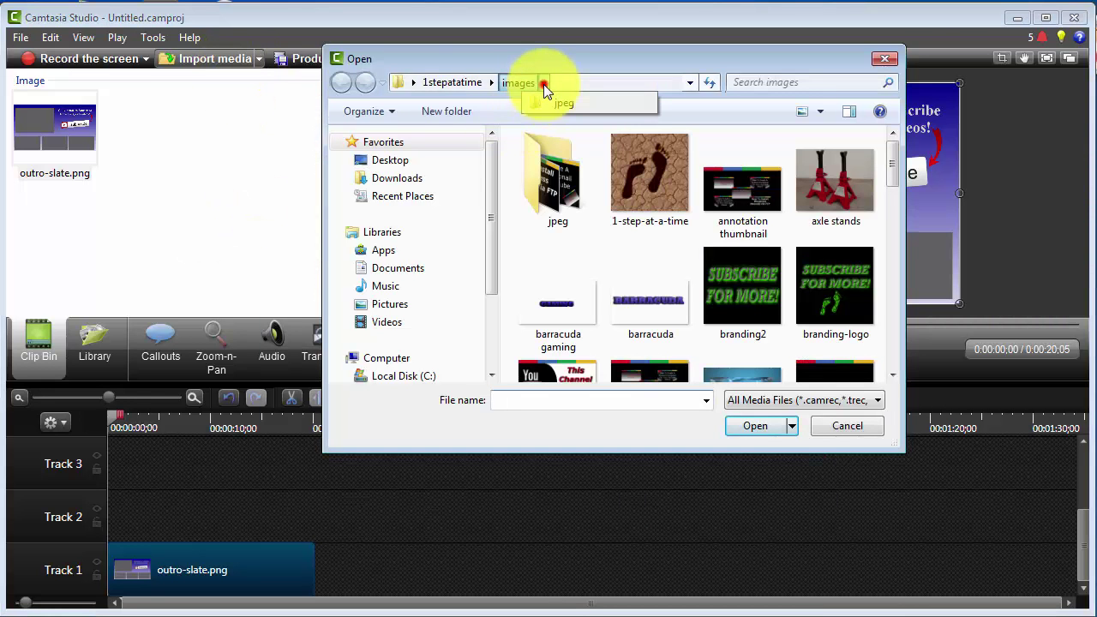
{"action": "left_click", "coordinate": [488, 82]}
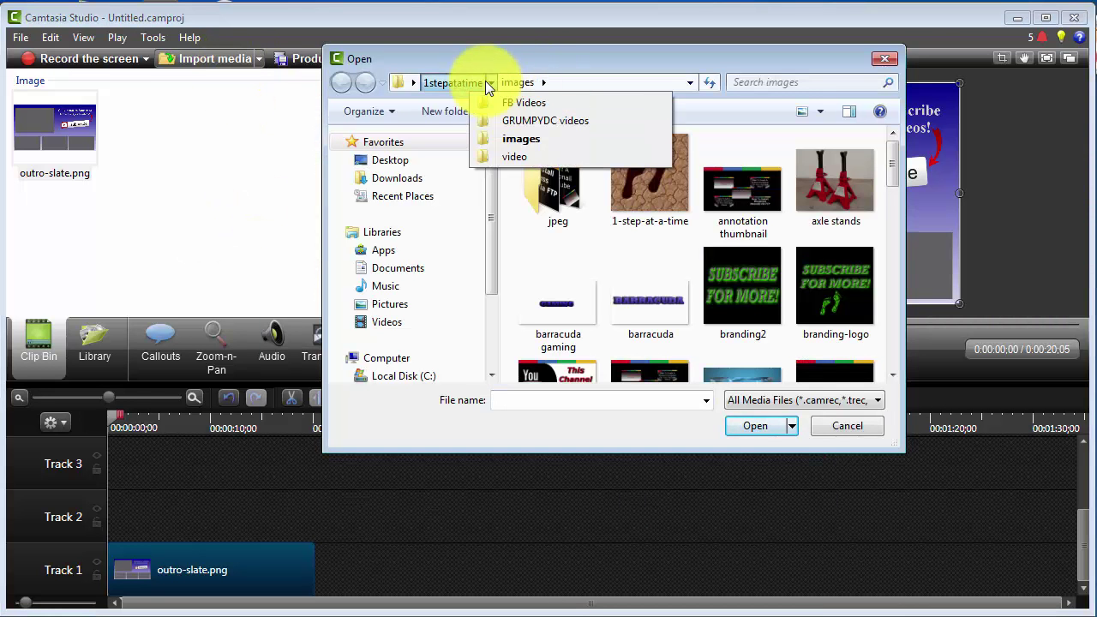
{"action": "left_click", "coordinate": [511, 157]}
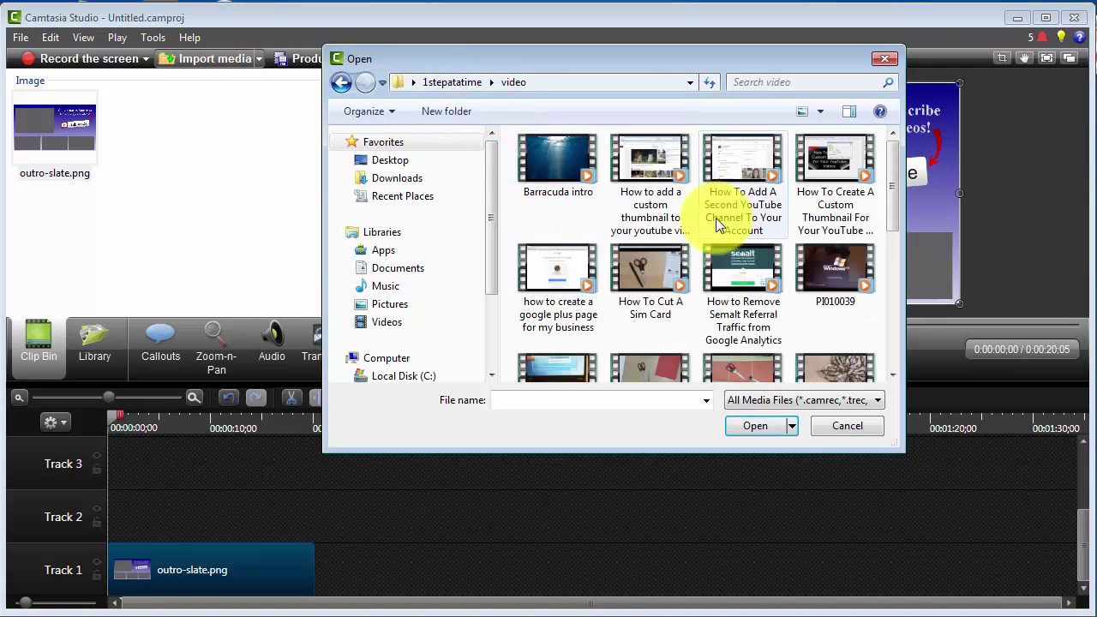
{"action": "left_click", "coordinate": [652, 162]}
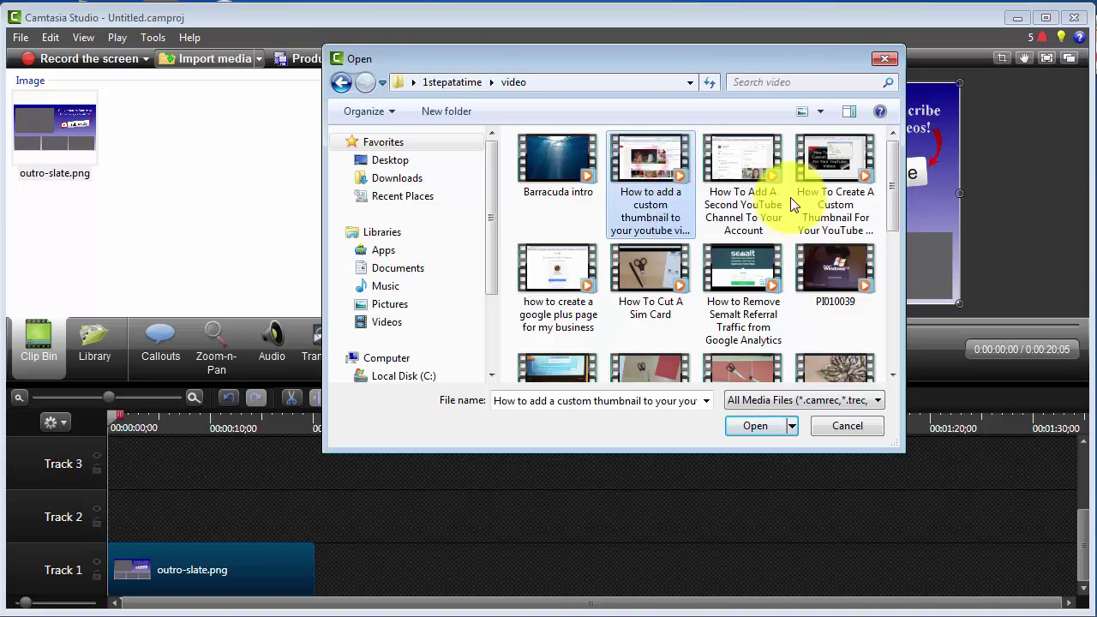
{"action": "left_click", "coordinate": [841, 174], "text": "shift"}
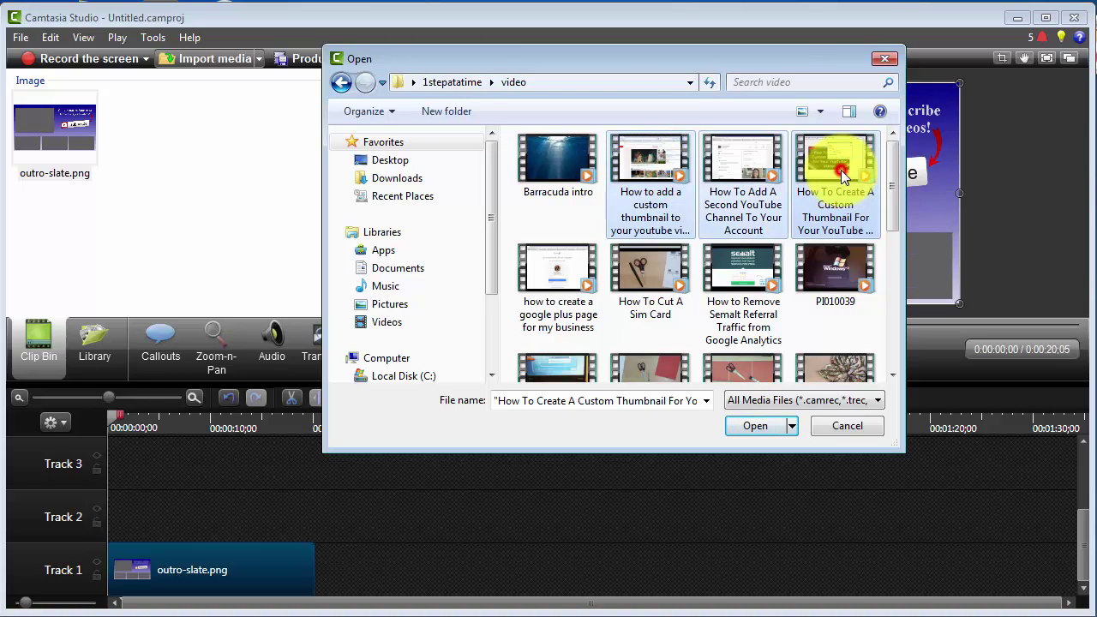
{"action": "left_click", "coordinate": [651, 279], "text": "ctrl"}
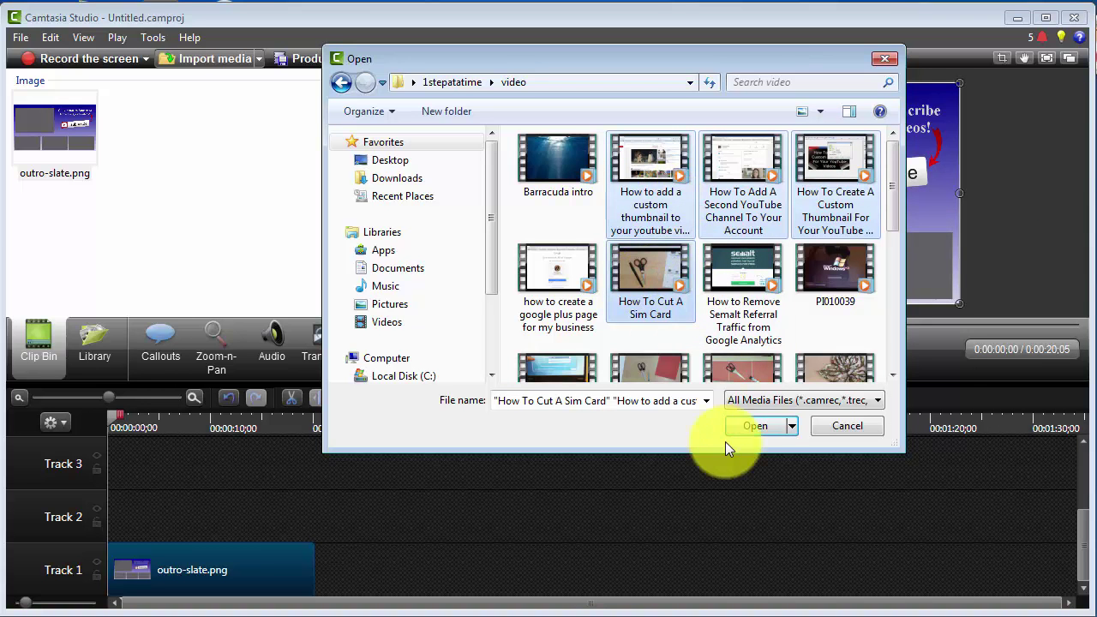
{"action": "left_click", "coordinate": [752, 429]}
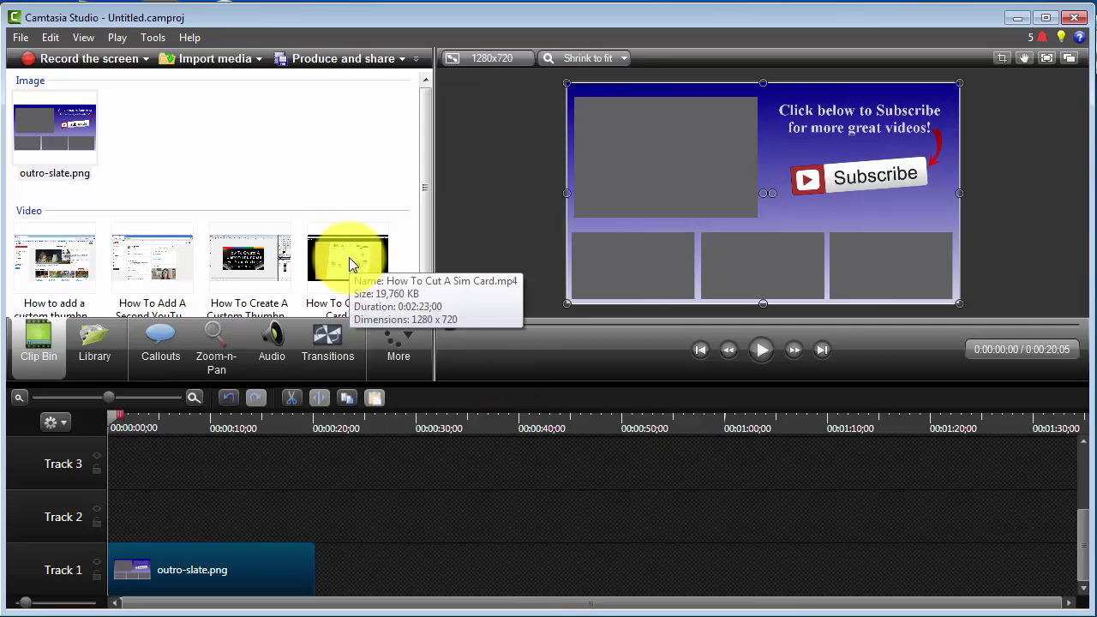
Step: Place How To Cut A Sim Card.mp4 at the start of Track 2 and trim its end to match the outro slate's end
{"action": "left_click_drag", "start_coordinate": [349, 257], "coordinate": [113, 504]}
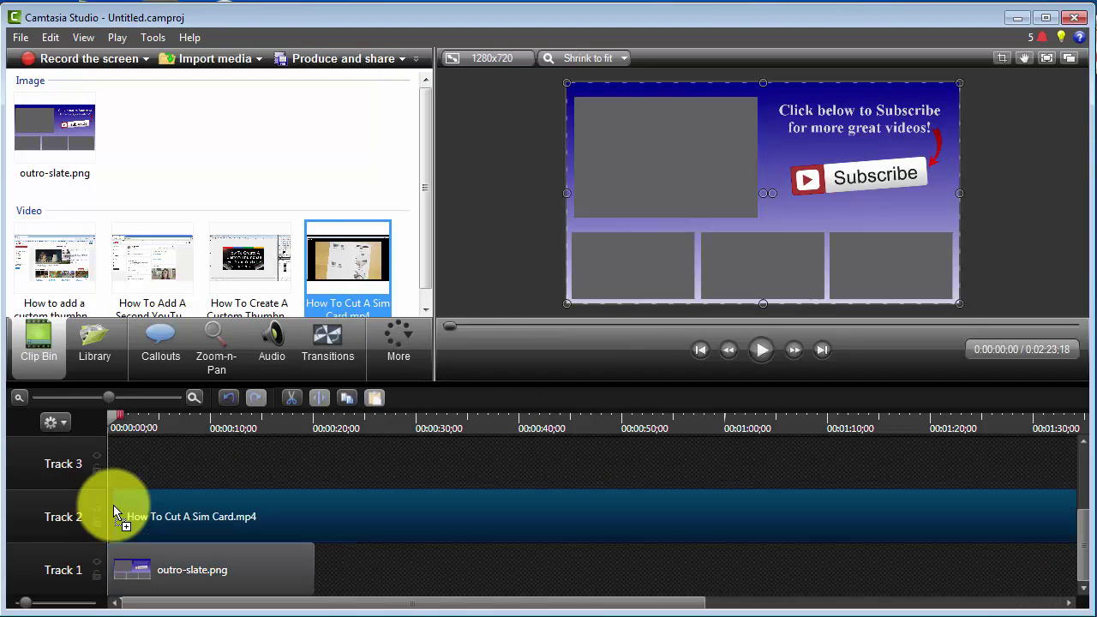
{"action": "left_click", "coordinate": [359, 510]}
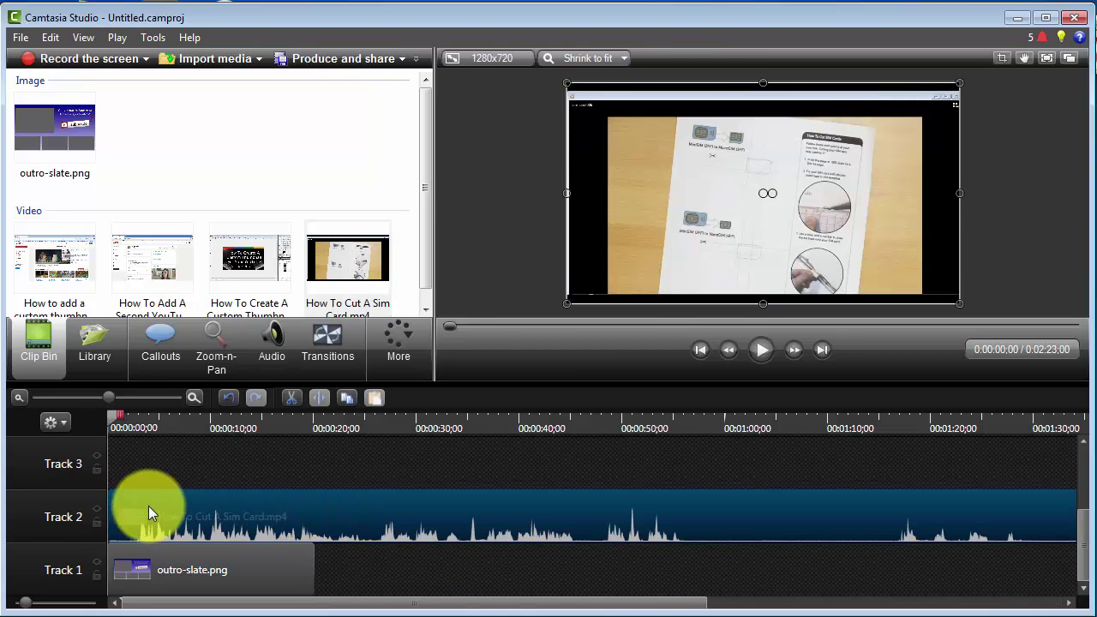
{"action": "left_click_drag", "start_coordinate": [123, 511], "coordinate": [123, 510]}
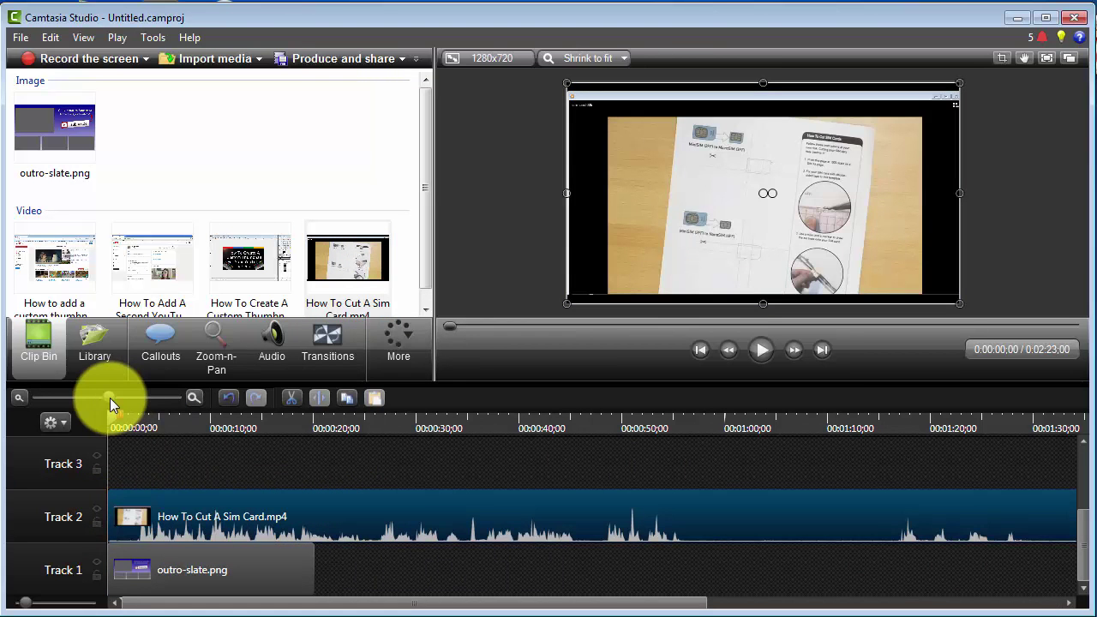
{"action": "left_click_drag", "start_coordinate": [110, 397], "coordinate": [92, 397]}
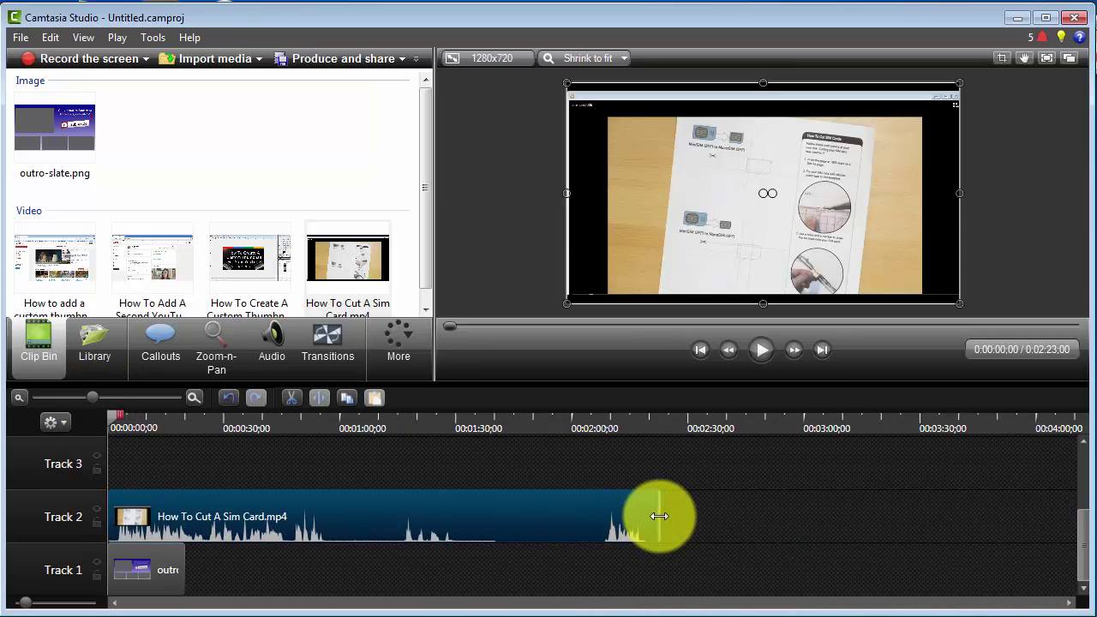
{"action": "left_click_drag", "start_coordinate": [659, 515], "coordinate": [185, 526]}
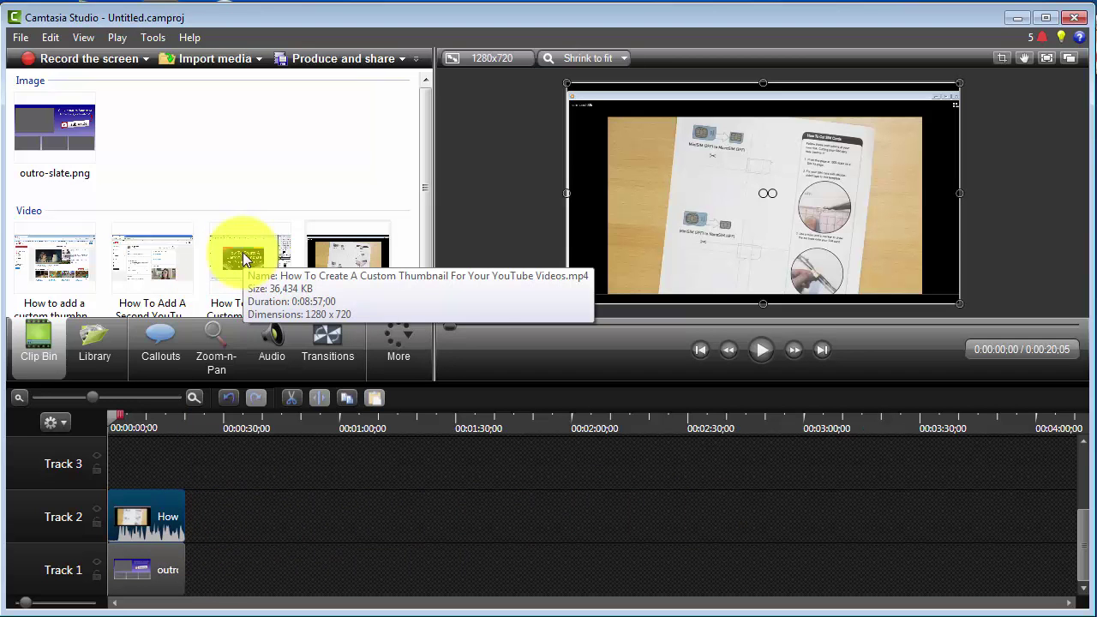
Step: Scale down the sim card video on the canvas and fit it over the slate's lower-left gray box
{"action": "mouse_move", "coordinate": [243, 256]}
{"action": "left_mouse_down"}
{"action": "mouse_move", "coordinate": [234, 283]}
{"action": "mouse_move", "coordinate": [250, 269]}
{"action": "left_mouse_up"}
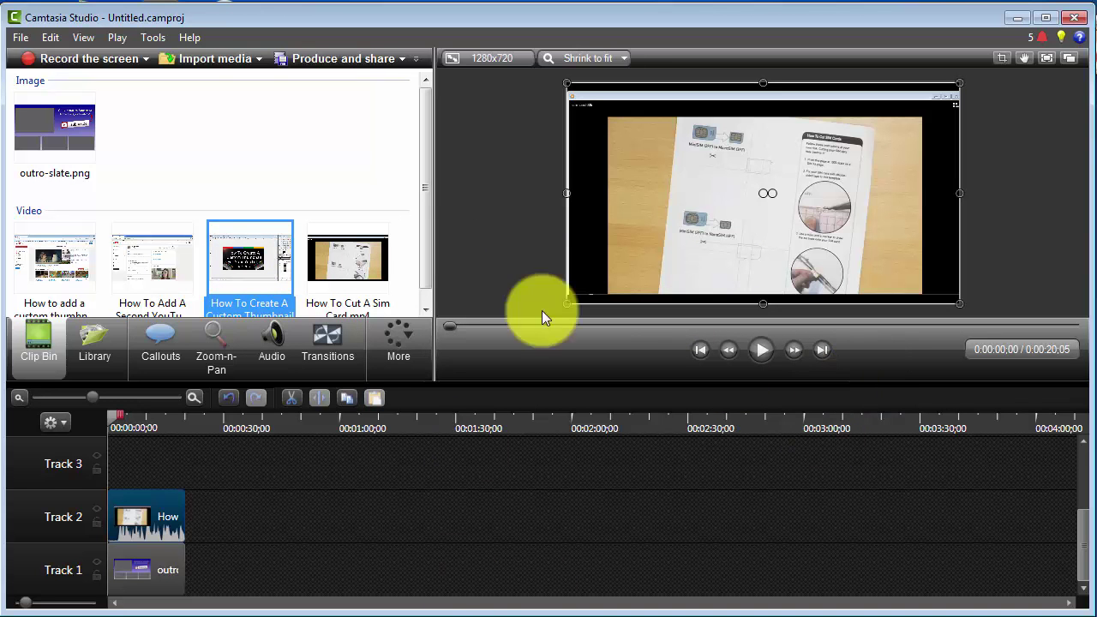
{"action": "left_click", "coordinate": [628, 228]}
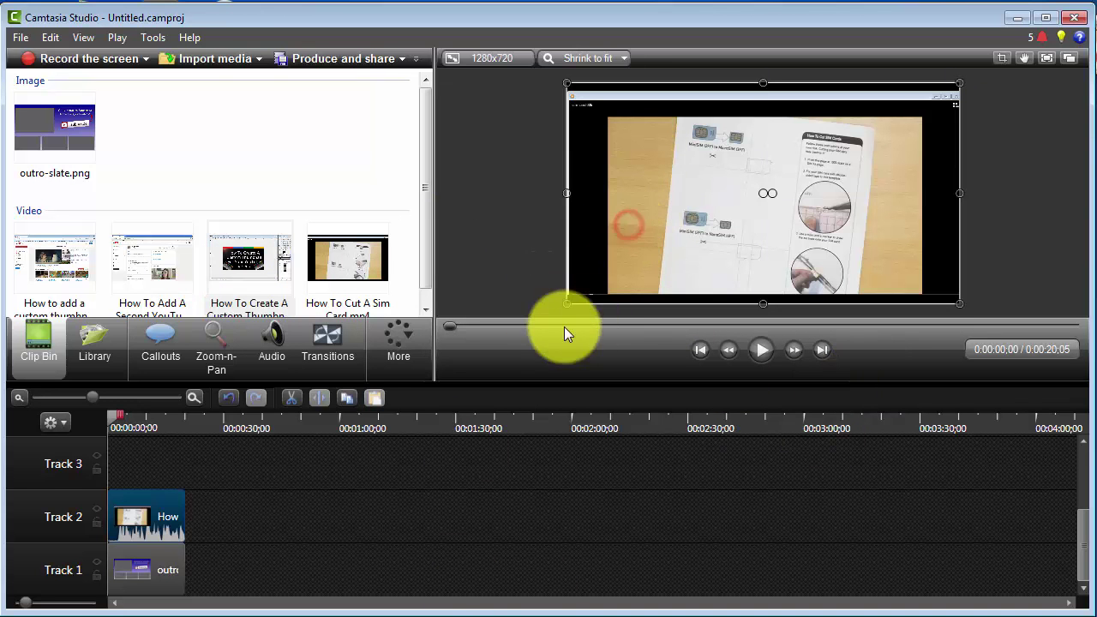
{"action": "left_click_drag", "start_coordinate": [600, 285], "coordinate": [558, 311]}
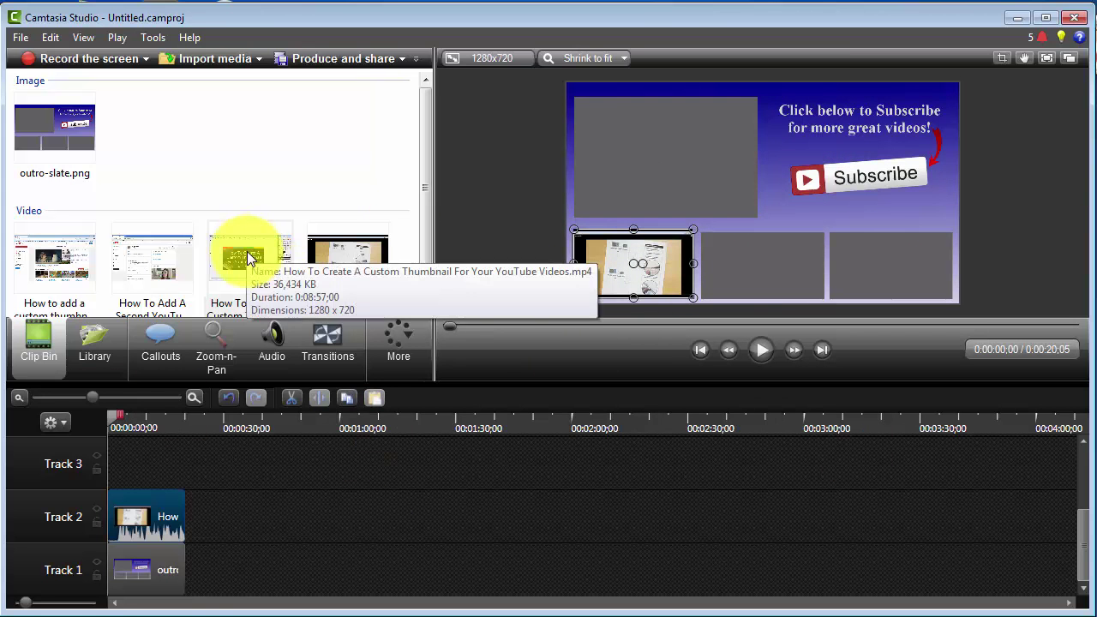
Step: Place the How To Create A Custom Thumbnail video at the start of Track 3 and trim its end to match the outro slate's end
{"action": "left_click_drag", "start_coordinate": [251, 259], "coordinate": [120, 480]}
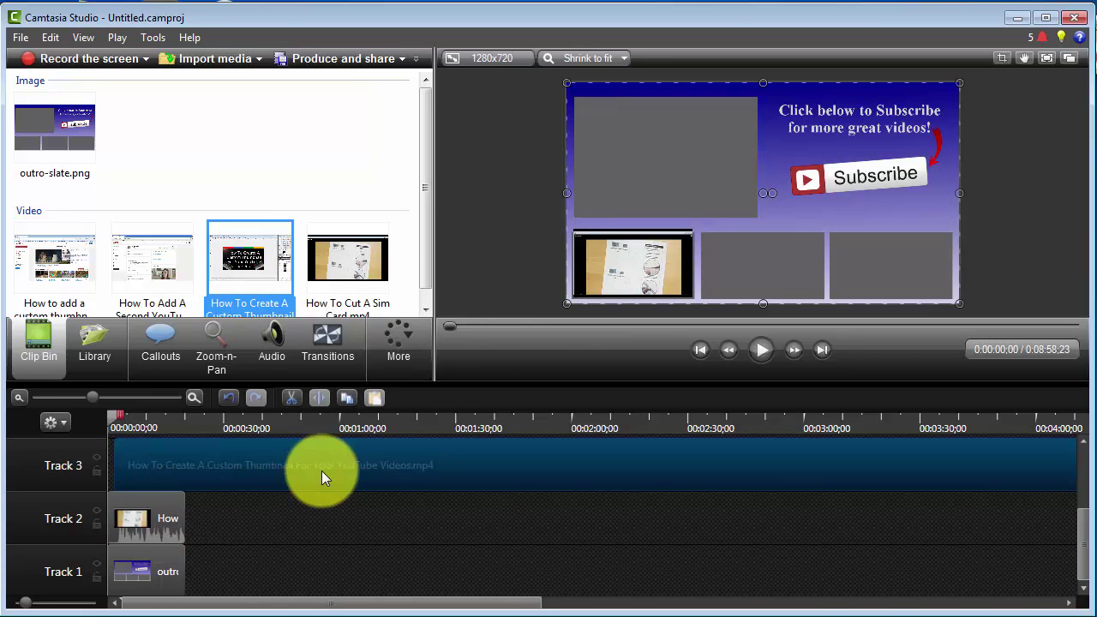
{"action": "left_click", "coordinate": [18, 398]}
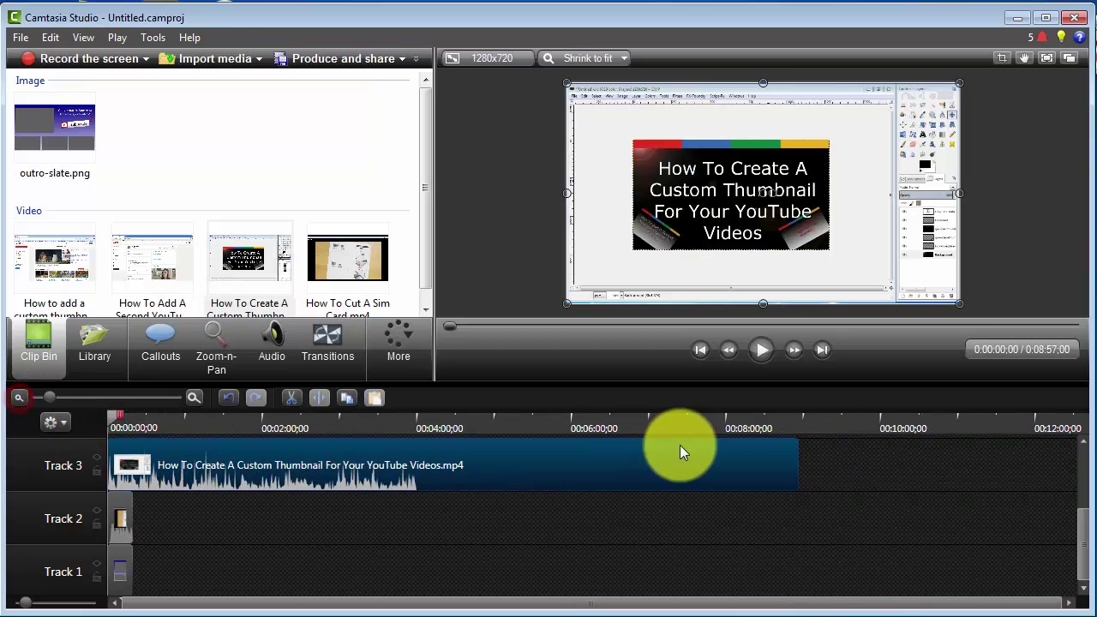
{"action": "left_click_drag", "start_coordinate": [796, 460], "coordinate": [125, 476]}
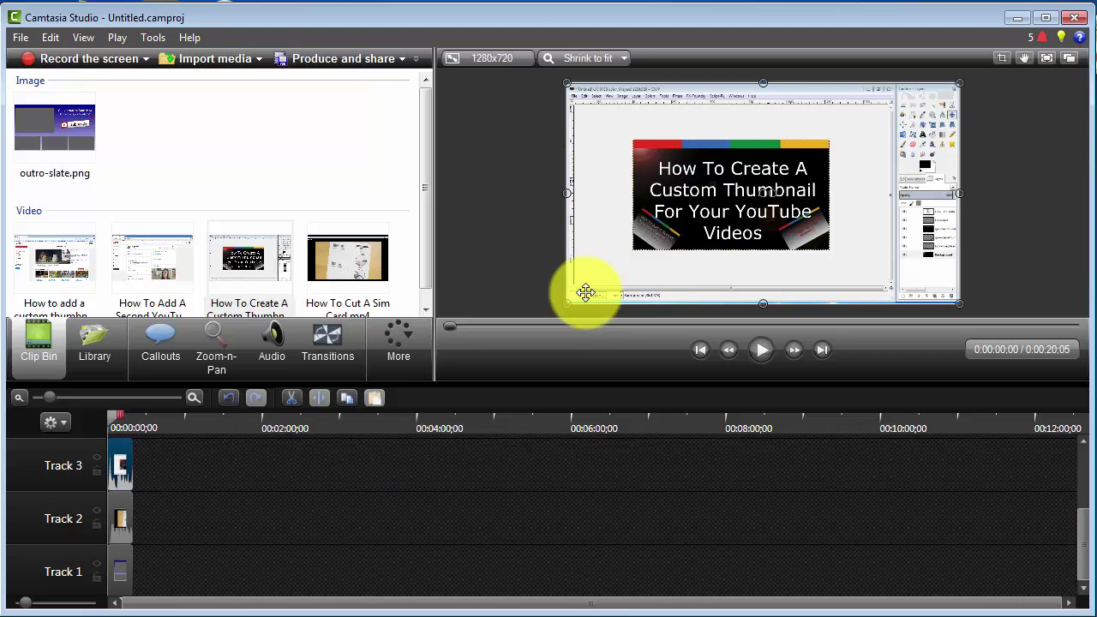
Step: Scale down the How To Create A Custom Thumbnail video on the canvas and fit it over the slate's lower-middle gray box
{"action": "left_click_drag", "start_coordinate": [566, 306], "coordinate": [815, 163]}
{"action": "left_click_drag", "start_coordinate": [826, 126], "coordinate": [710, 276]}
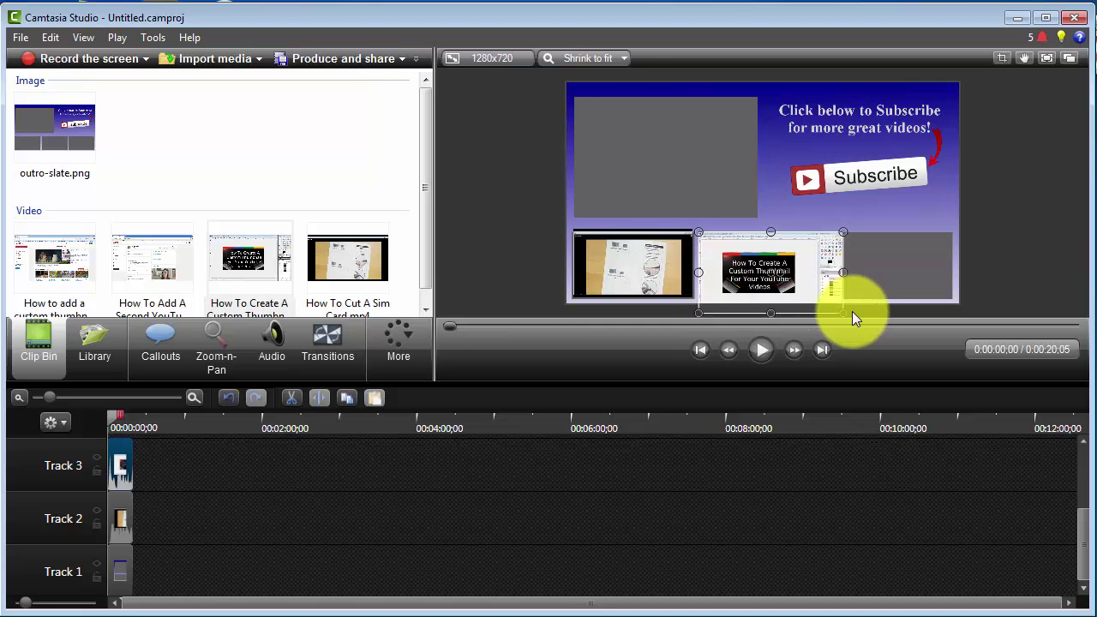
{"action": "left_click_drag", "start_coordinate": [844, 313], "coordinate": [808, 276]}
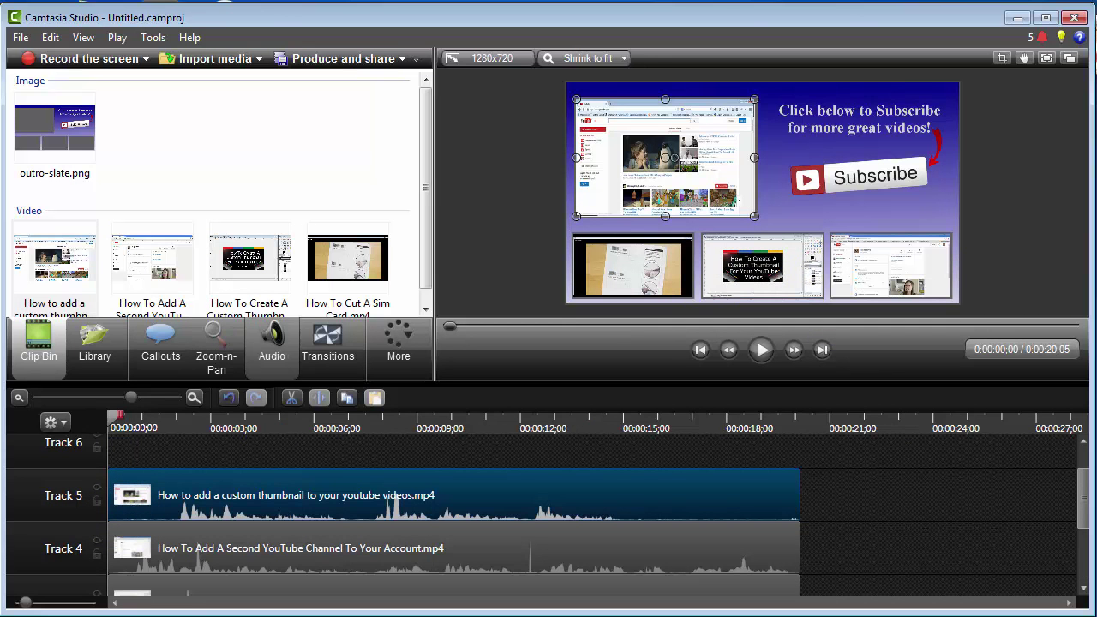
Step: Silence the audio of all four video clips on Tracks 2 to 5 and play part of the outro to check it
{"action": "scroll", "coordinate": [548, 514], "scroll_direction": "down", "scroll_amount": 2}
{"action": "scroll", "coordinate": [549, 514], "scroll_direction": "up", "scroll_amount": 3}
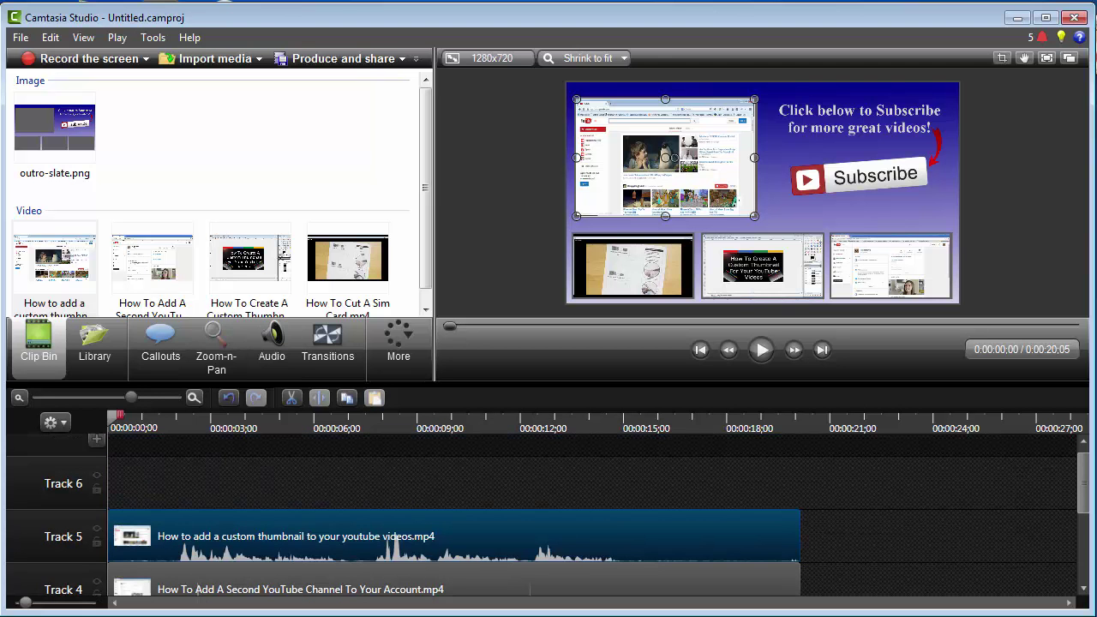
{"action": "left_click_drag", "start_coordinate": [26, 603], "coordinate": [17, 603]}
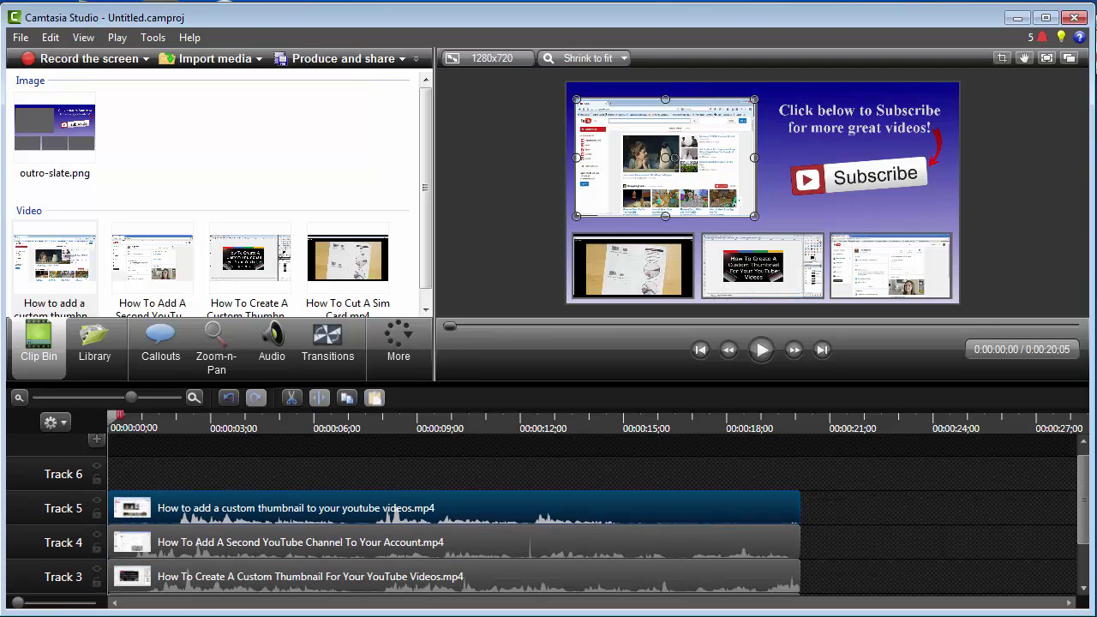
{"action": "scroll", "coordinate": [549, 514], "scroll_direction": "down", "scroll_amount": 1}
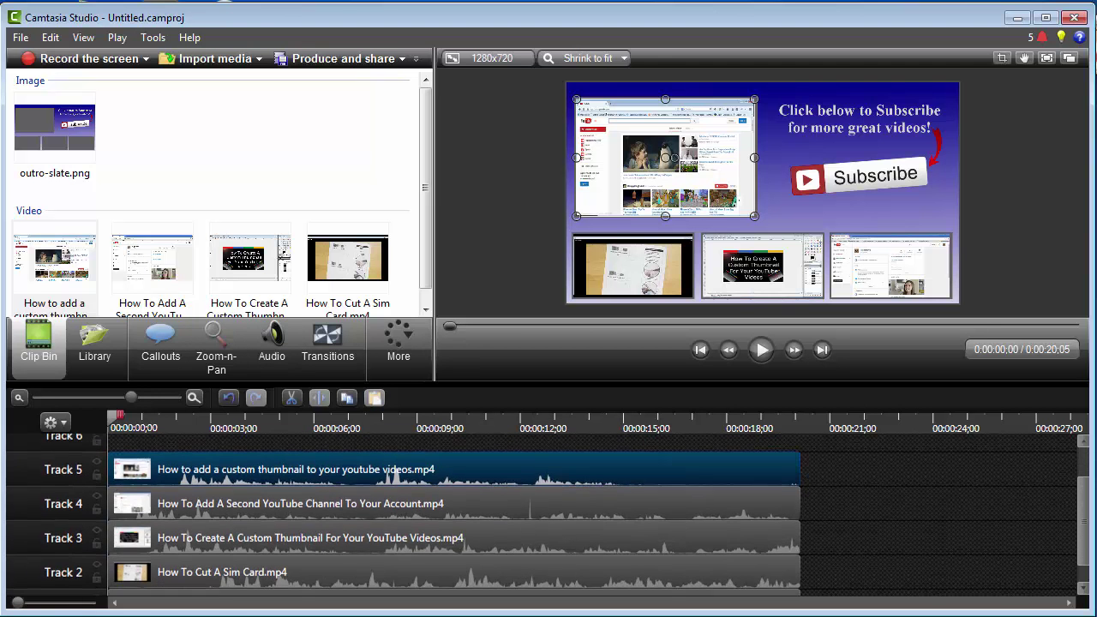
{"action": "left_click_drag", "start_coordinate": [803, 458], "coordinate": [891, 549]}
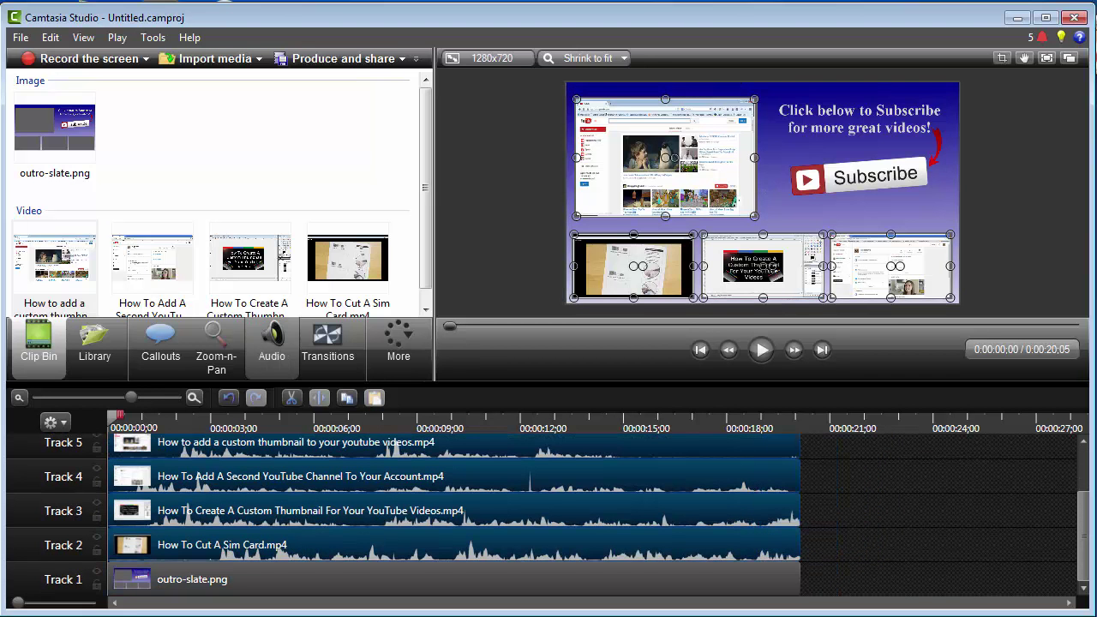
{"action": "left_click", "coordinate": [272, 341]}
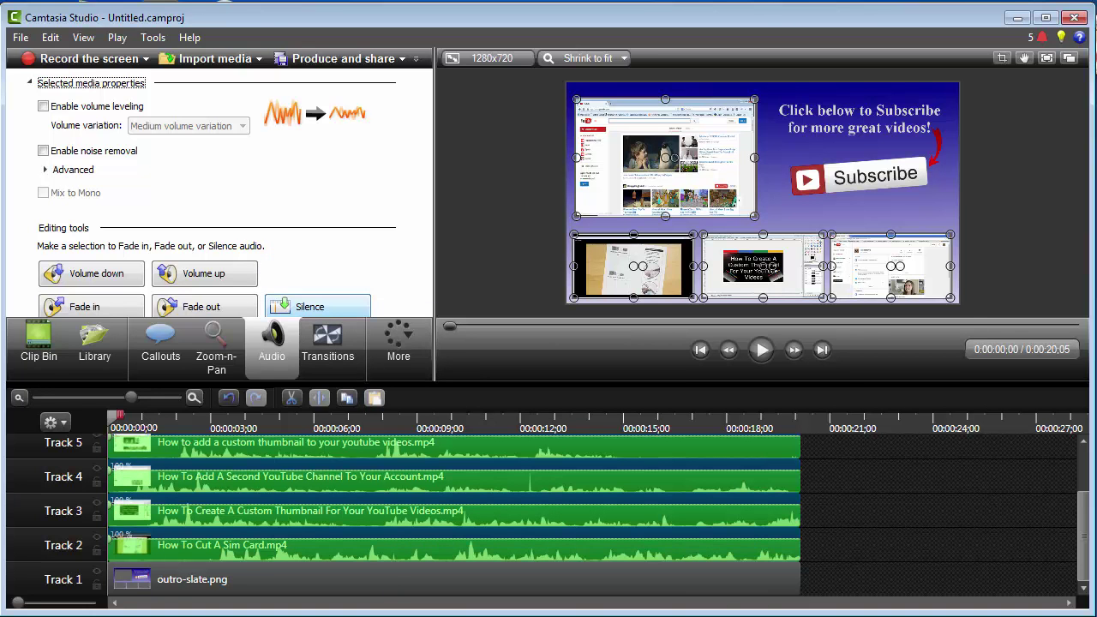
{"action": "left_click", "coordinate": [317, 306]}
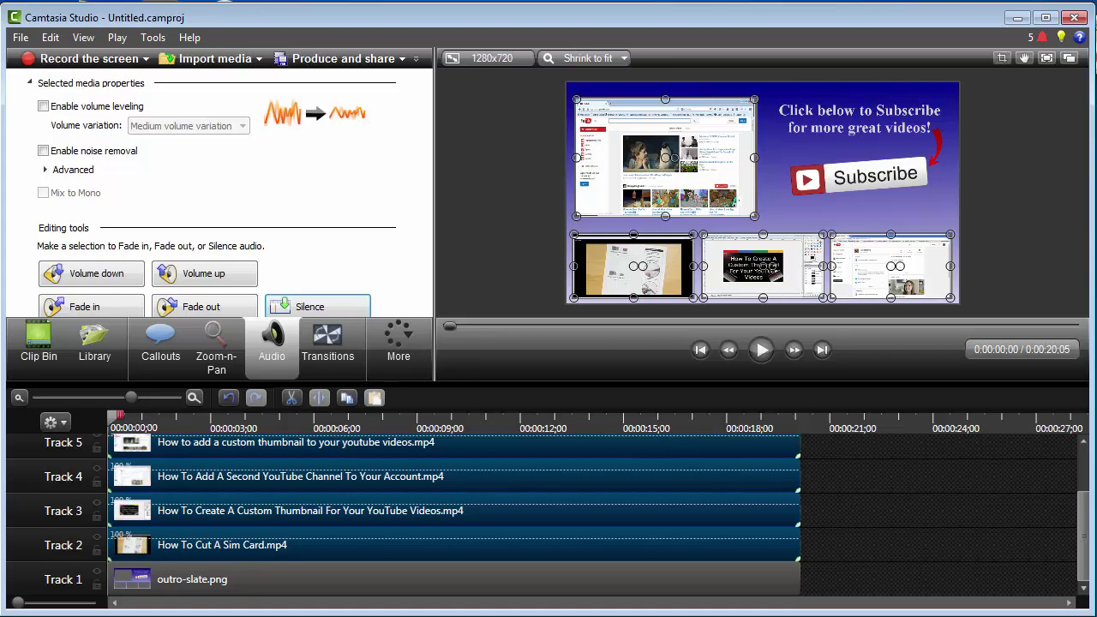
{"action": "key", "text": "Escape"}
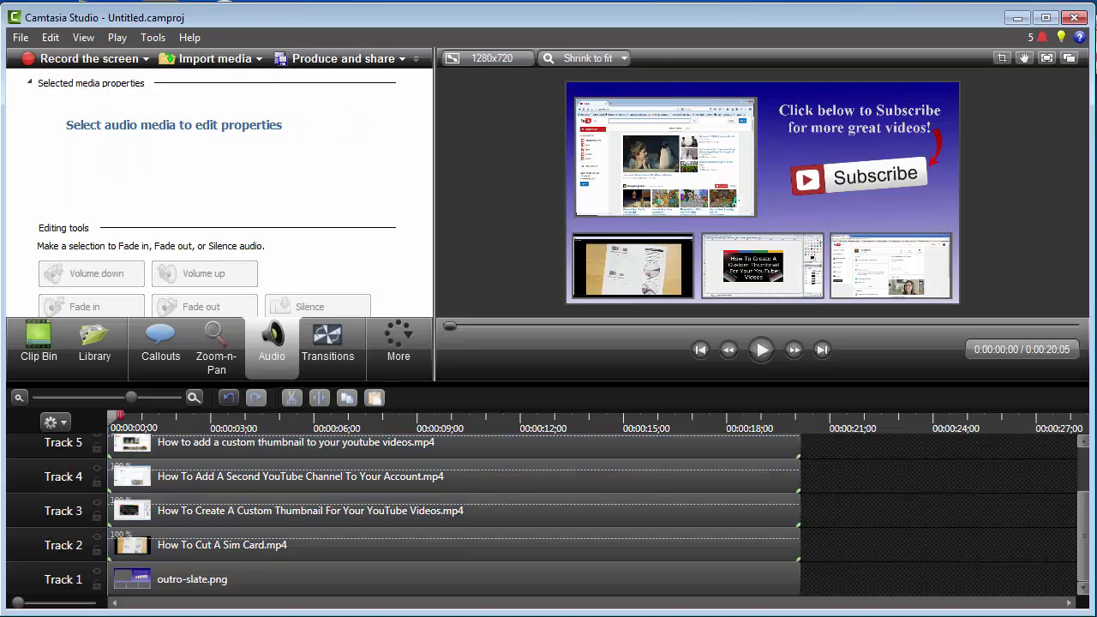
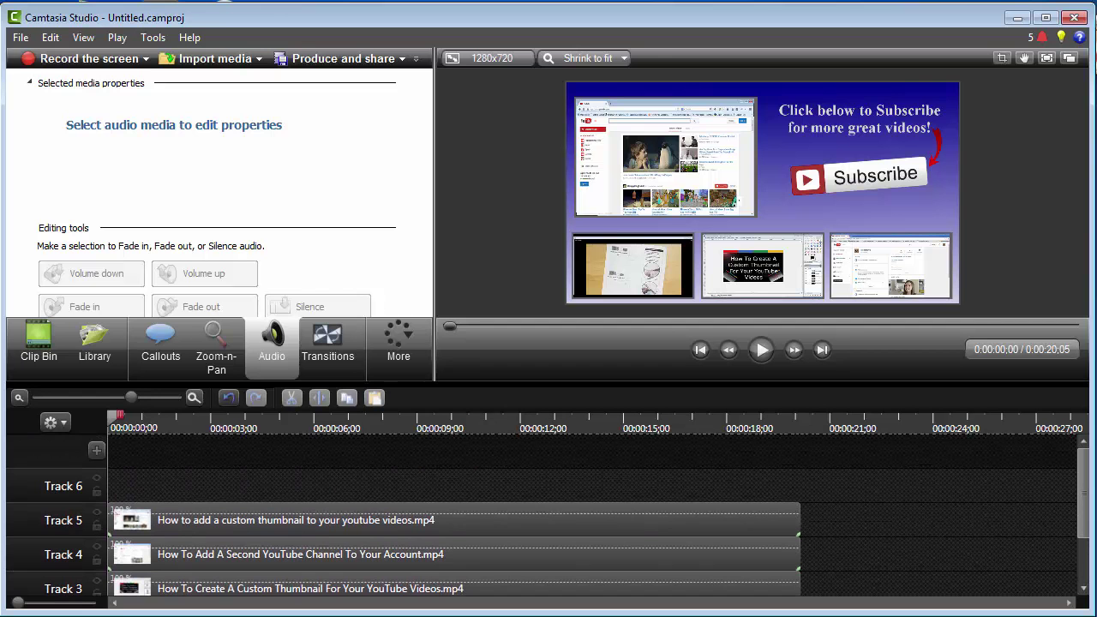
{"action": "left_click", "coordinate": [761, 350]}
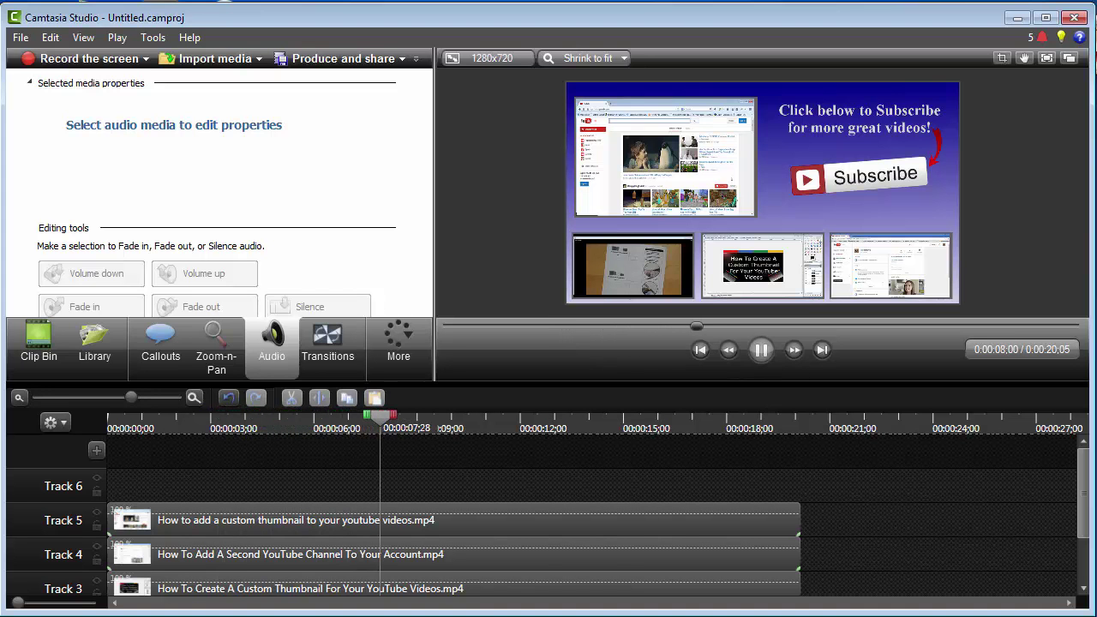
{"action": "left_click", "coordinate": [761, 349]}
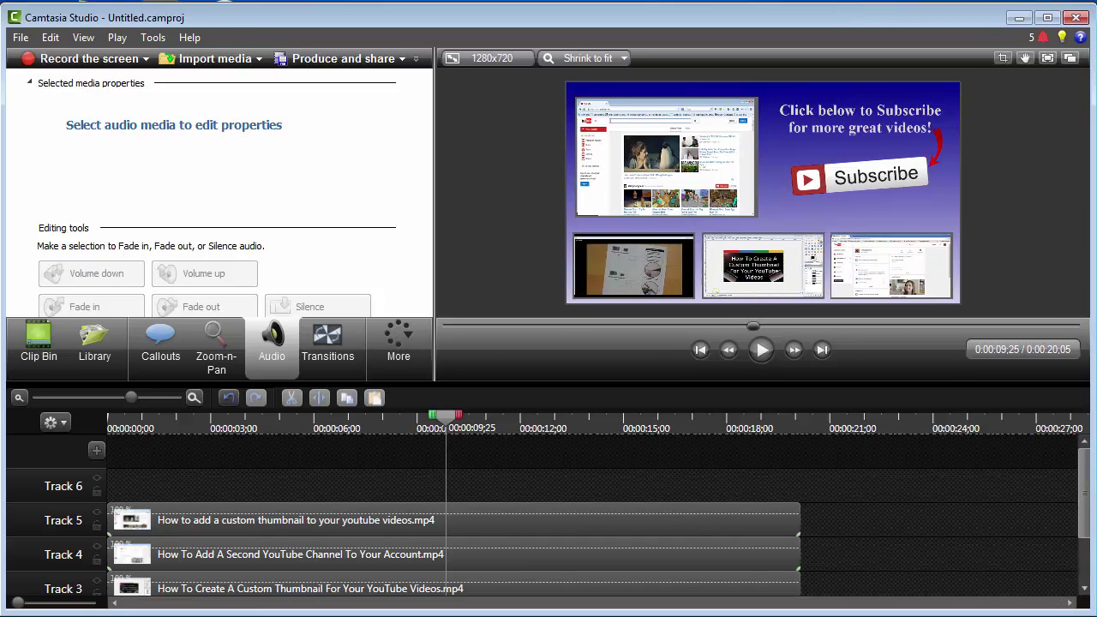
Step: Extend the ends of the video clips on Tracks 3 and 4 past the outro slate to about 33 seconds
{"action": "scroll", "coordinate": [549, 514], "scroll_direction": "down", "scroll_amount": 3}
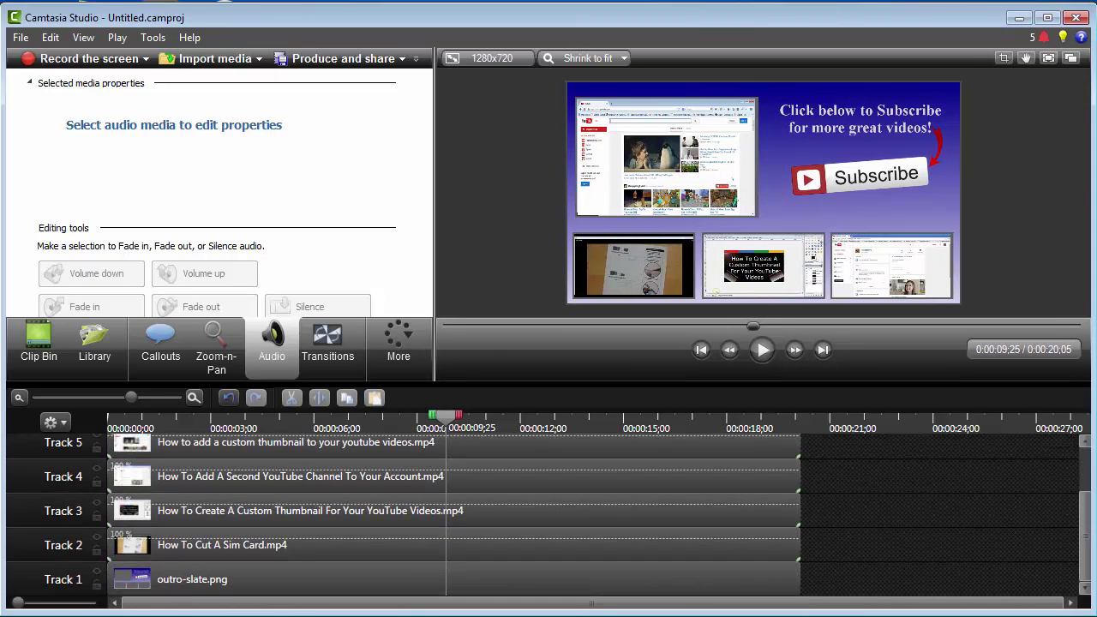
{"action": "scroll", "coordinate": [548, 514], "scroll_direction": "up", "scroll_amount": 1}
{"action": "scroll", "coordinate": [549, 514], "scroll_direction": "down", "scroll_amount": 1}
{"action": "scroll", "coordinate": [549, 514], "scroll_direction": "up", "scroll_amount": 1}
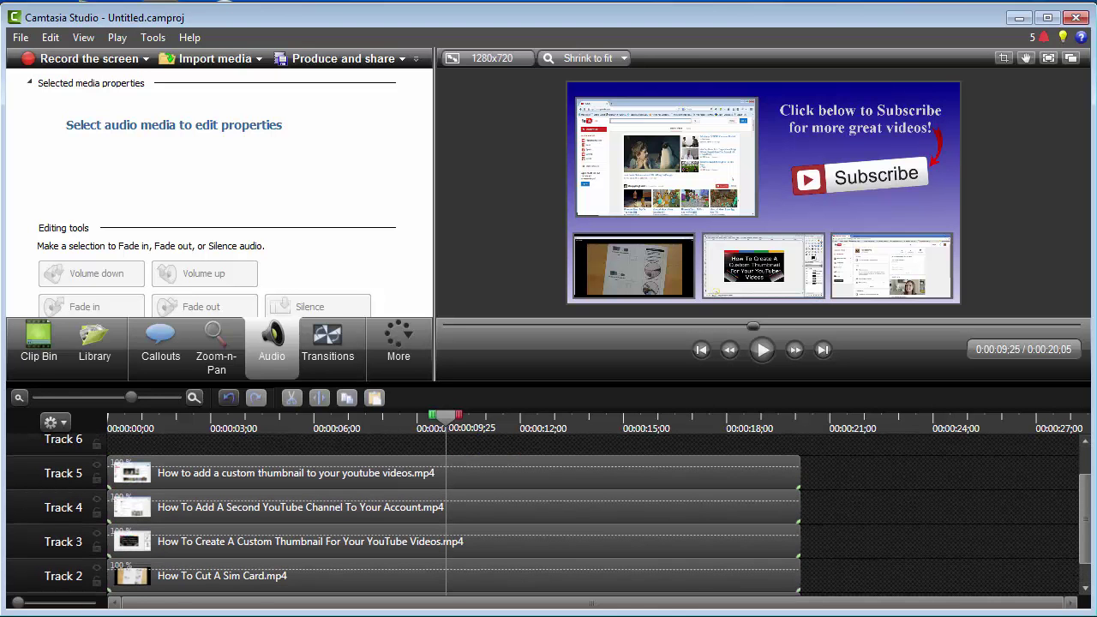
{"action": "left_click_drag", "start_coordinate": [17, 602], "coordinate": [20, 602]}
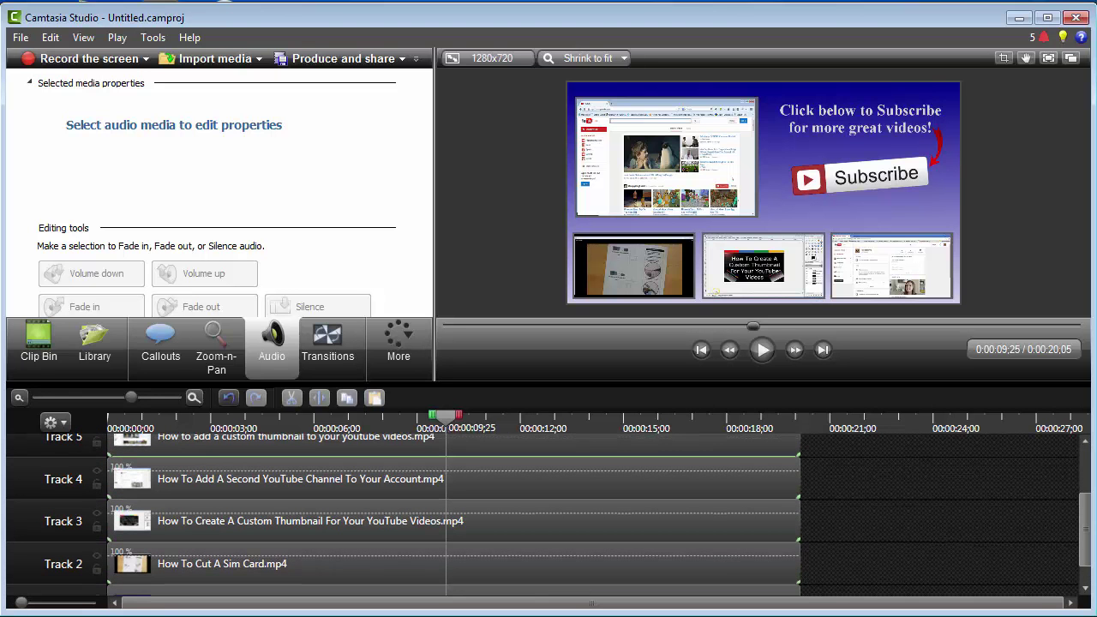
{"action": "left_click_drag", "start_coordinate": [130, 397], "coordinate": [113, 397]}
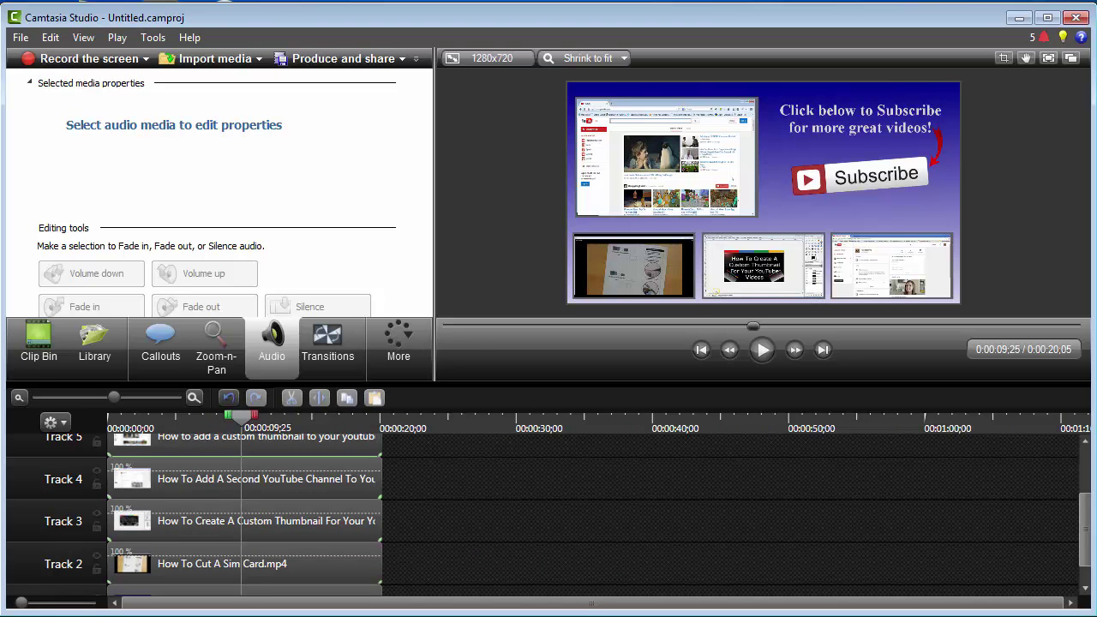
{"action": "left_click", "coordinate": [377, 524]}
{"action": "left_click_drag", "start_coordinate": [383, 519], "coordinate": [557, 519]}
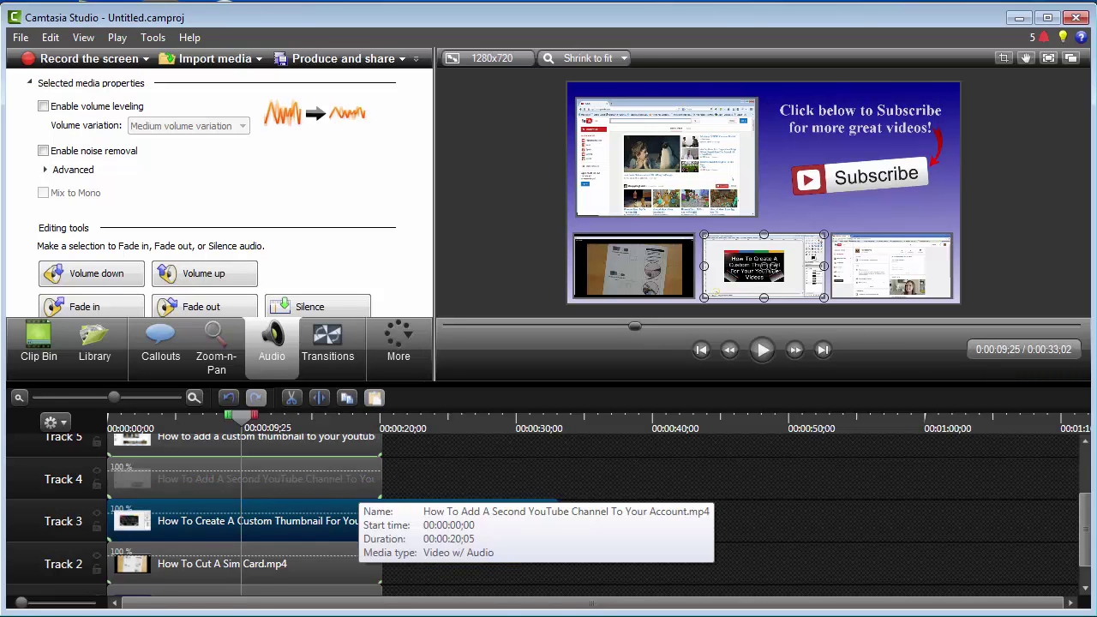
{"action": "left_click", "coordinate": [378, 480]}
{"action": "left_click_drag", "start_coordinate": [382, 478], "coordinate": [558, 478]}
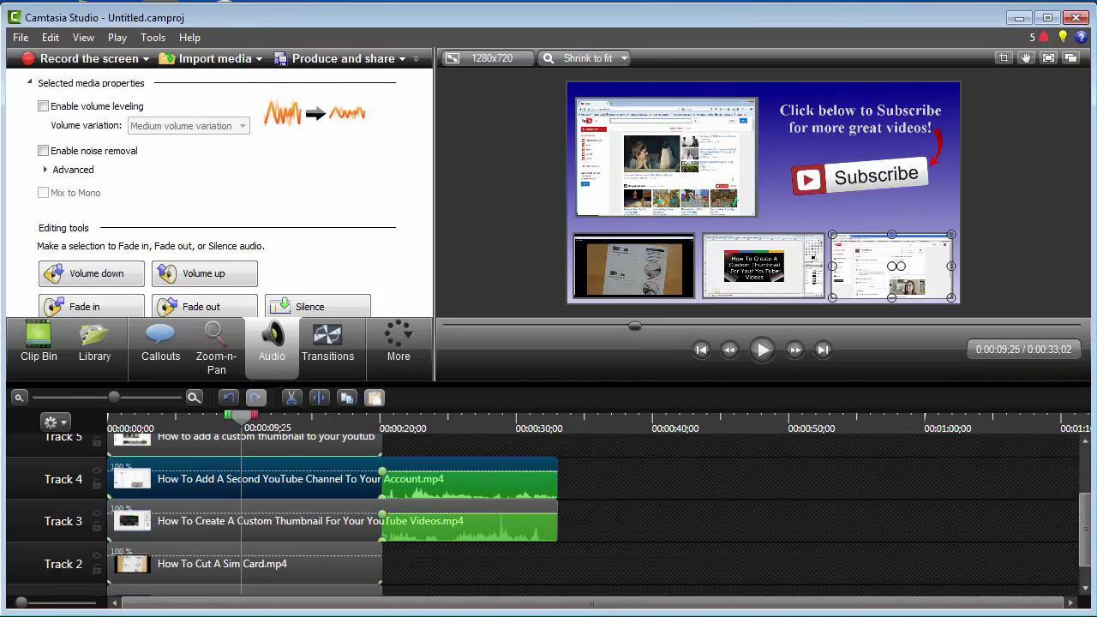
Step: Extend the ends of the video clips on Tracks 5 and 2 to match the extended clips on Tracks 3 and 4
{"action": "left_click_drag", "start_coordinate": [381, 441], "coordinate": [561, 443]}
{"action": "scroll", "coordinate": [561, 480], "scroll_direction": "up", "scroll_amount": 1}
{"action": "scroll", "coordinate": [560, 497], "scroll_direction": "down", "scroll_amount": 1}
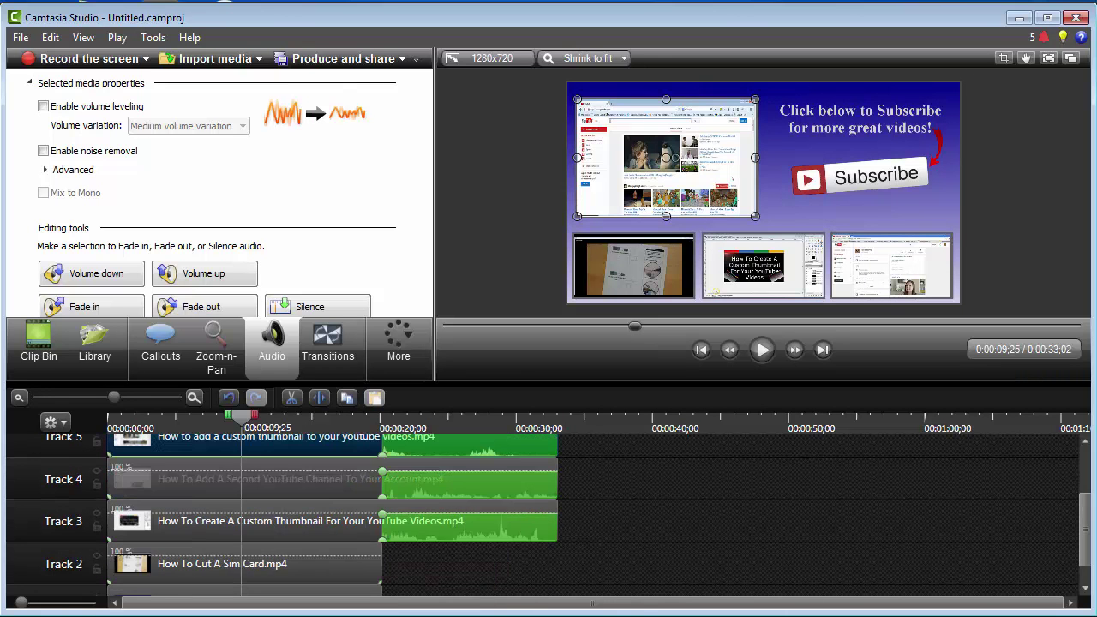
{"action": "left_click_drag", "start_coordinate": [383, 564], "coordinate": [558, 568]}
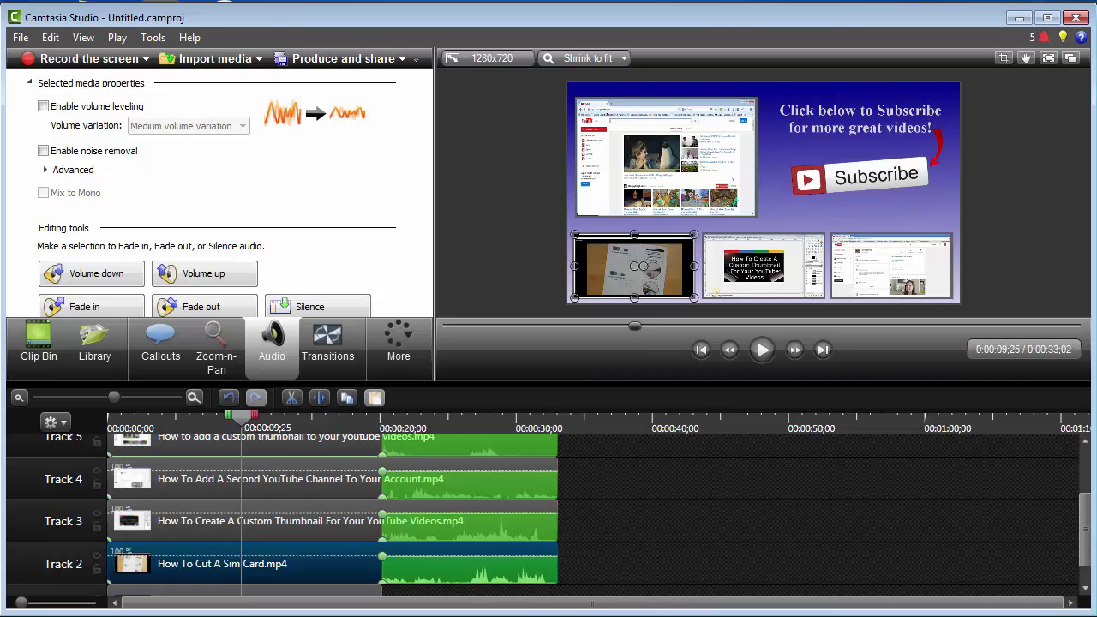
Step: With Track 1 locked, cut the range from the start to 00:00:20;05 out of the four video tracks and play the outro
{"action": "left_click_drag", "start_coordinate": [242, 418], "coordinate": [111, 418]}
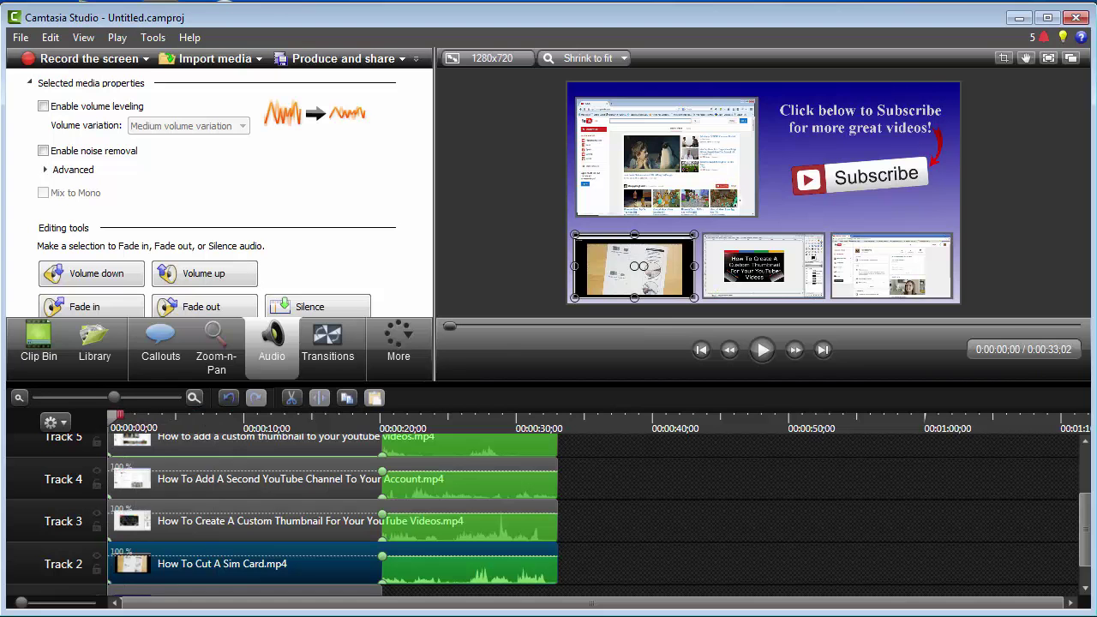
{"action": "left_click_drag", "start_coordinate": [113, 418], "coordinate": [383, 418]}
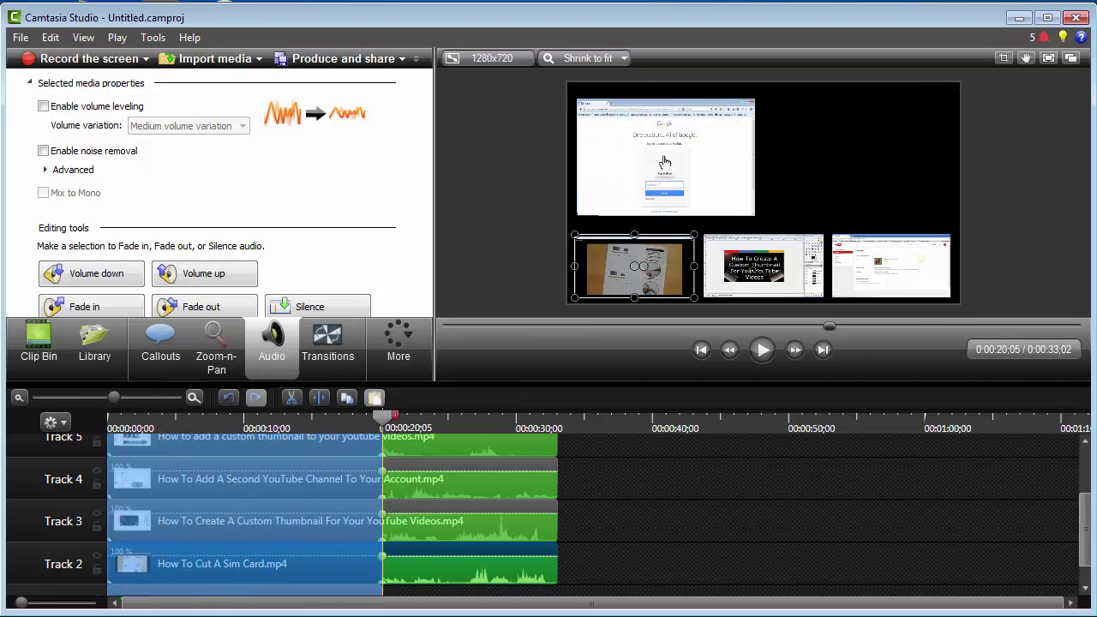
{"action": "scroll", "coordinate": [591, 515], "scroll_direction": "down", "scroll_amount": 1}
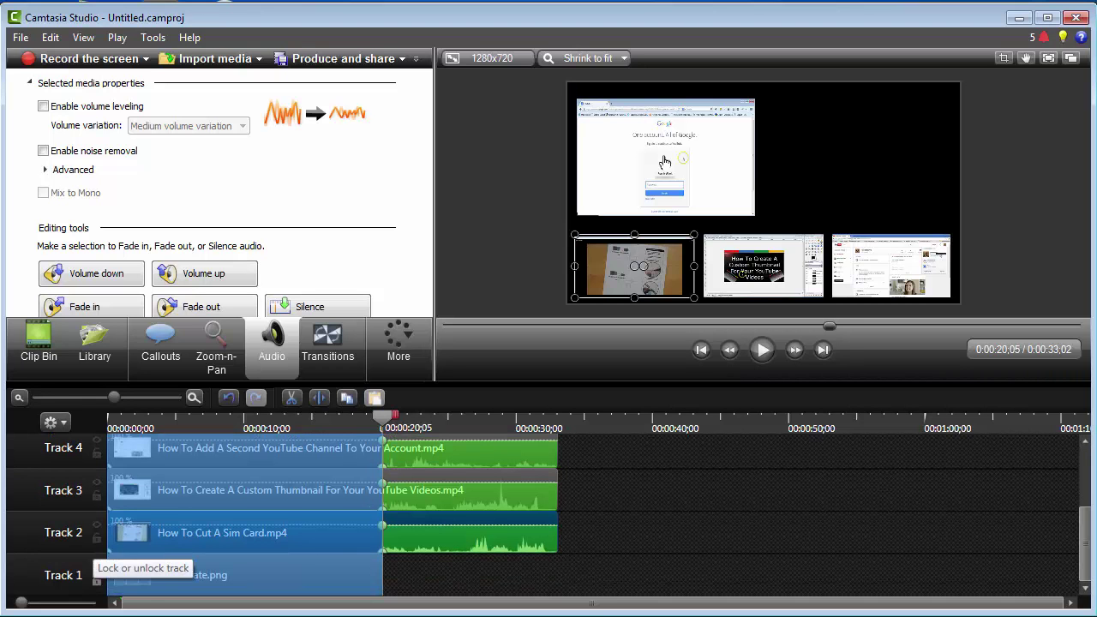
{"action": "left_click", "coordinate": [96, 581]}
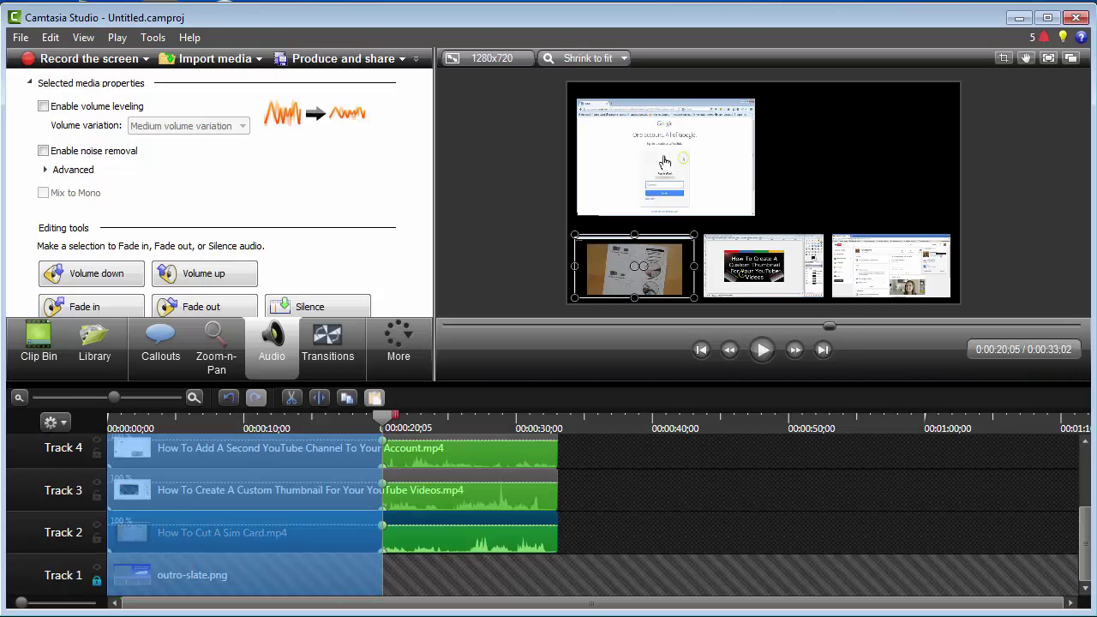
{"action": "key", "text": "ctrl+x"}
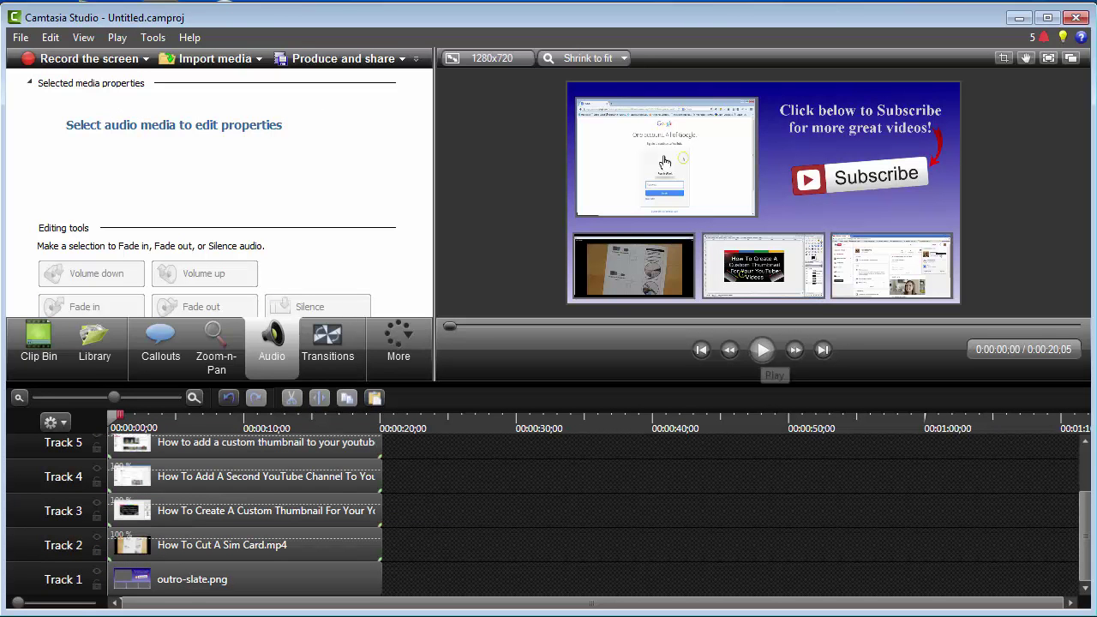
{"action": "left_click", "coordinate": [762, 349]}
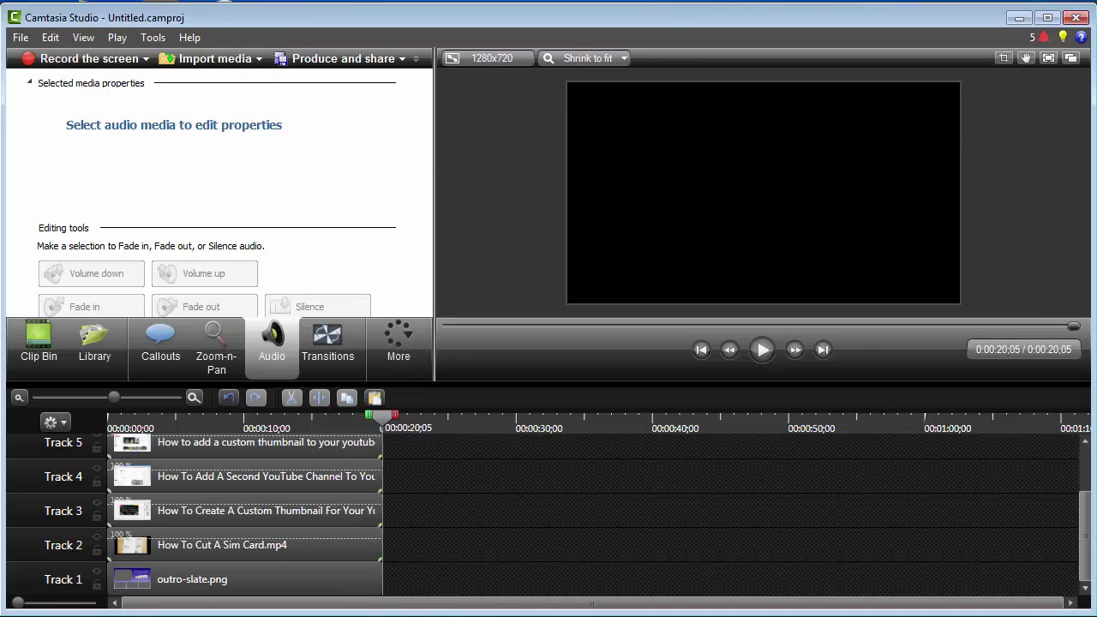
Step: Open the Share to YouTube form to review its title, description, tags, category and privacy options, and cancel it without uploading
{"action": "left_click", "coordinate": [402, 59]}
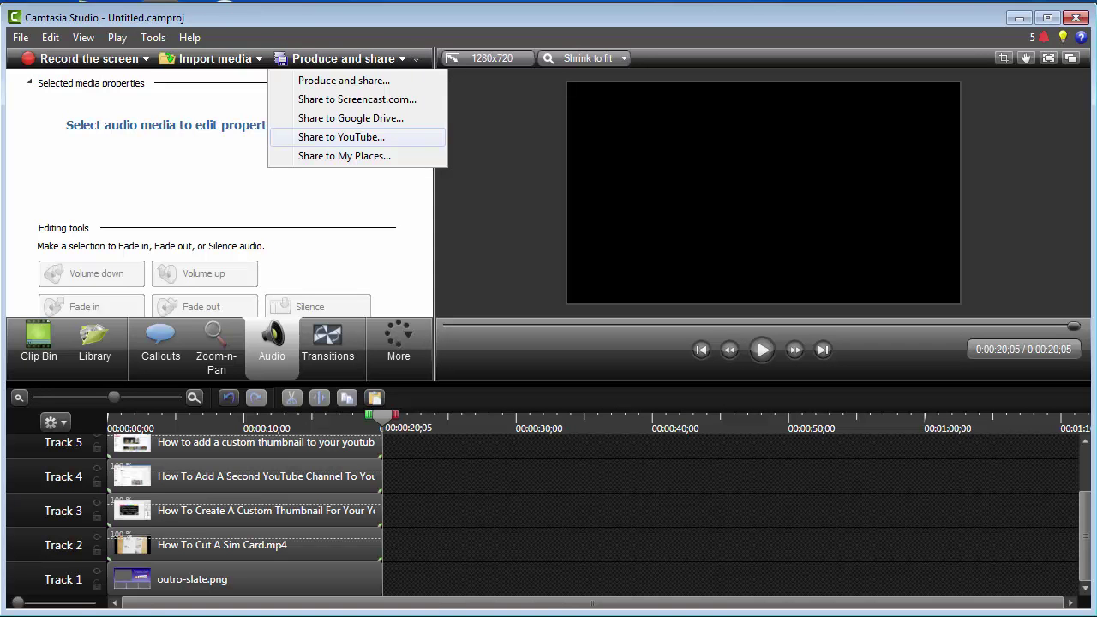
{"action": "left_click", "coordinate": [342, 137]}
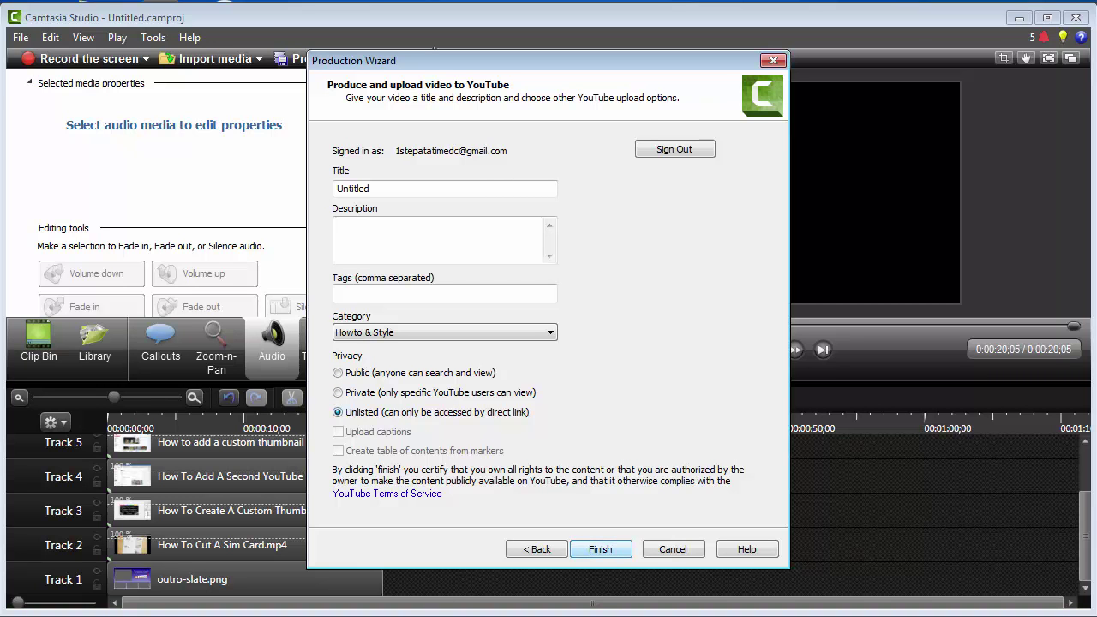
{"action": "double_click", "coordinate": [353, 188]}
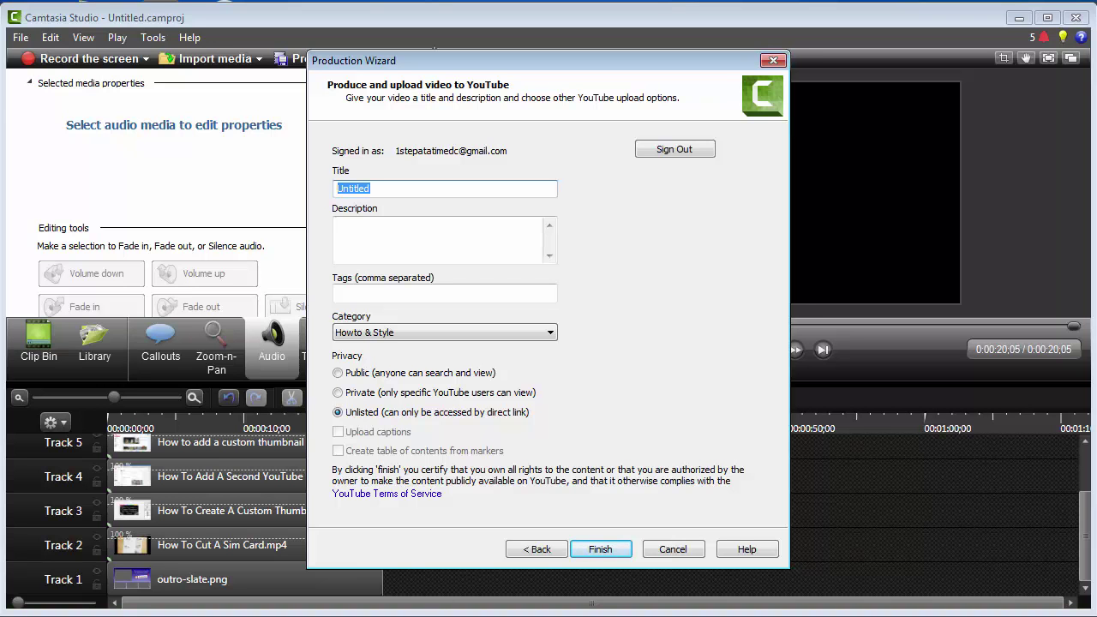
{"action": "left_click", "coordinate": [673, 549]}
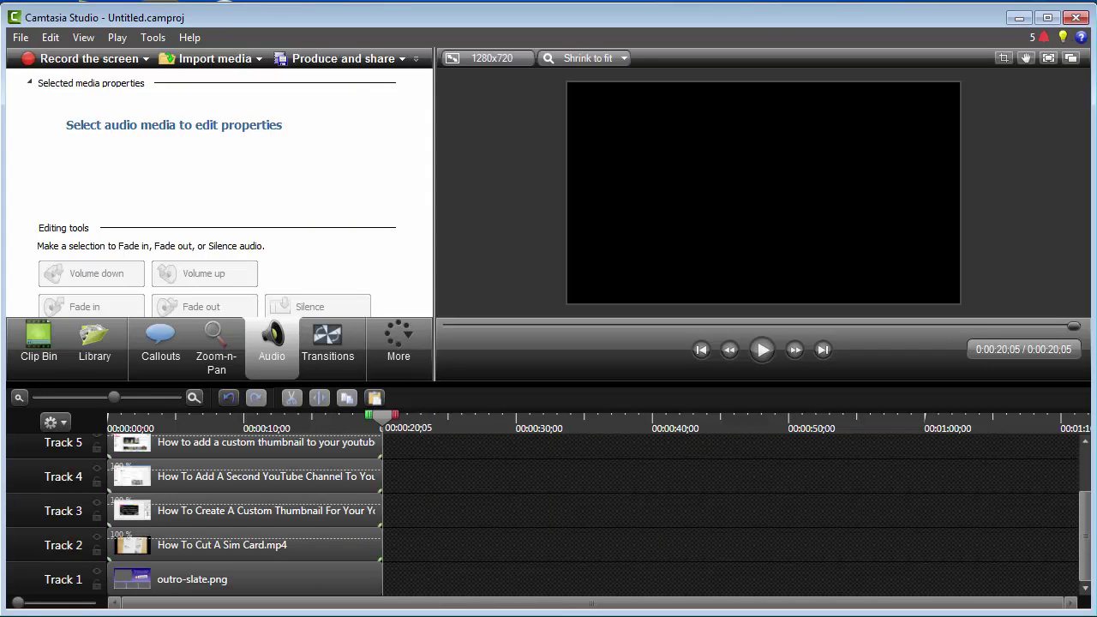
Step: Switch to the browser showing the uploaded outro on YouTube and rewind the video to its start
{"action": "left_click", "coordinate": [1018, 17]}
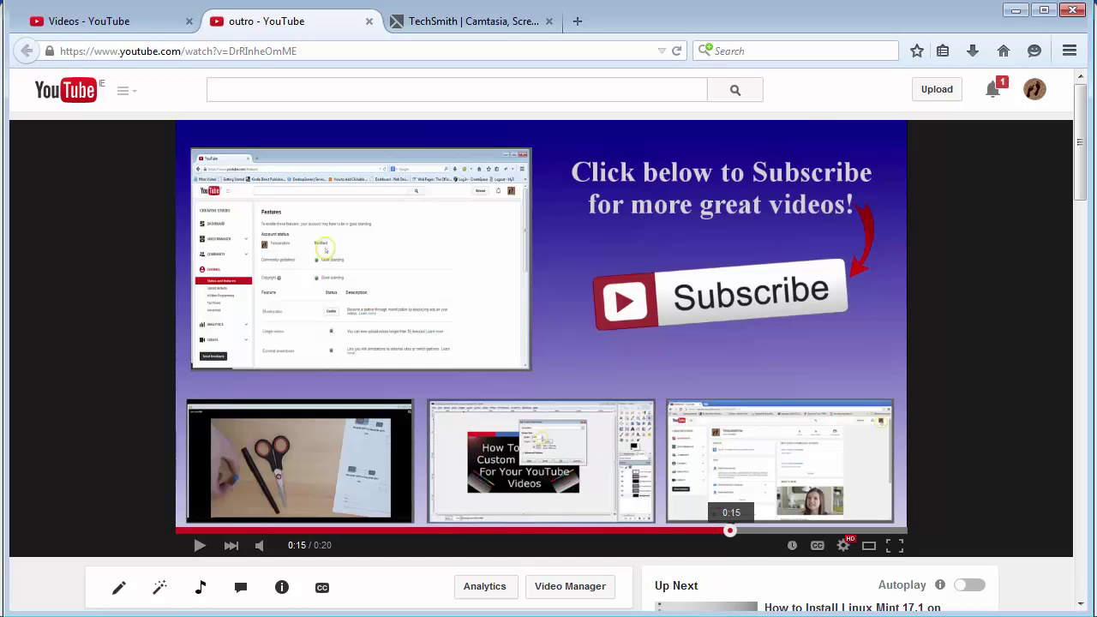
{"action": "left_click_drag", "start_coordinate": [729, 530], "coordinate": [181, 531]}
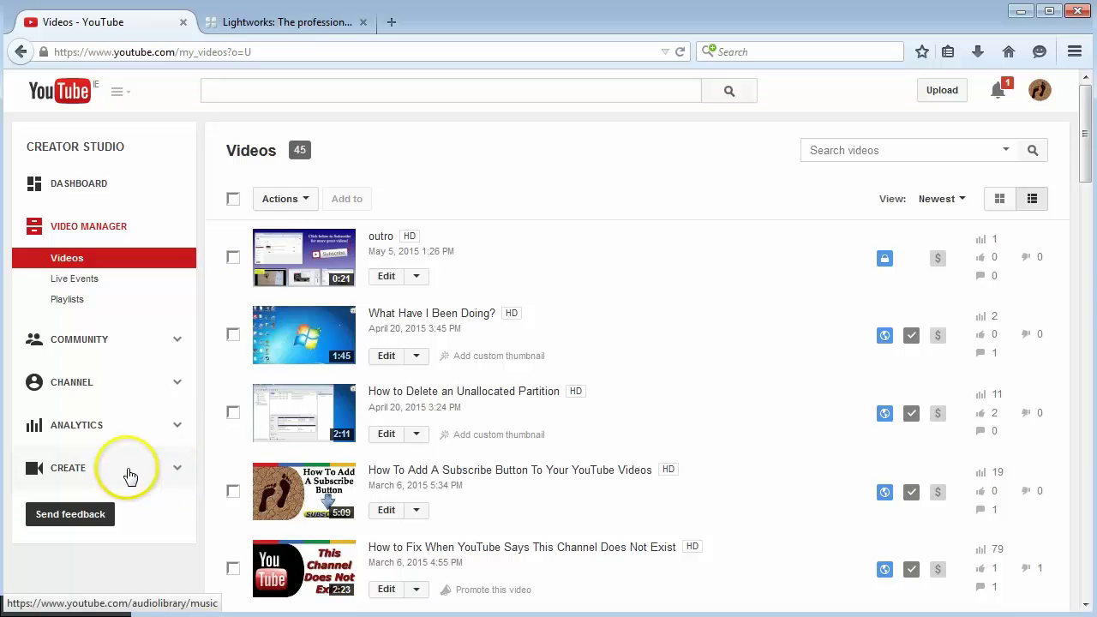
Step: Open the YouTube Video Editor and place the "How To Add A Subscribe Button To Your YouTube Videos" clip on the empty video track
{"action": "left_click", "coordinate": [167, 471]}
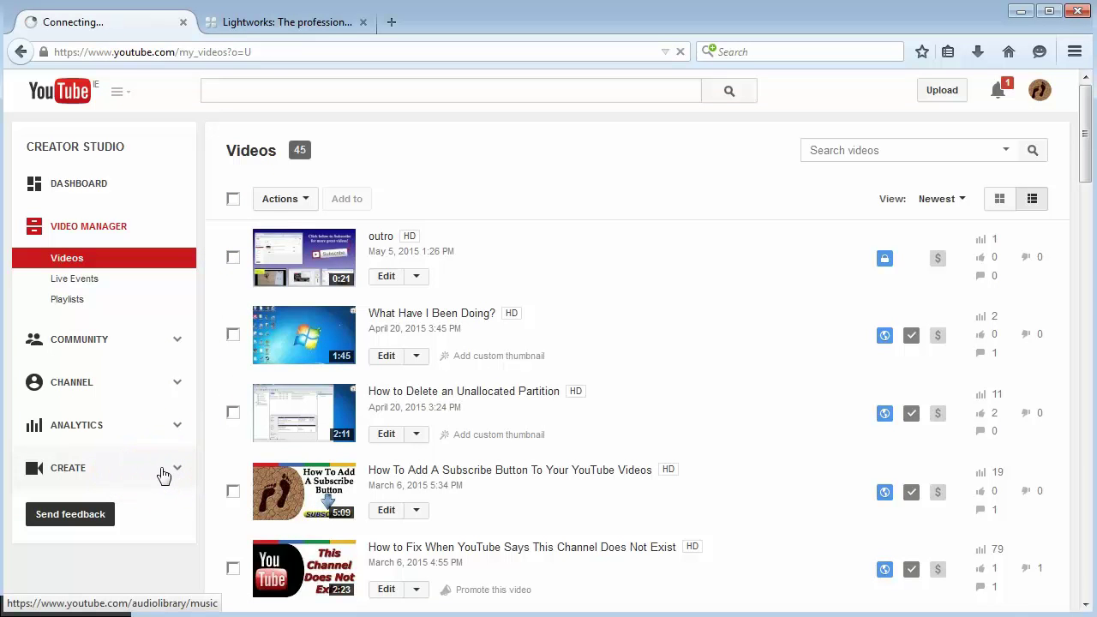
{"action": "left_click", "coordinate": [91, 452]}
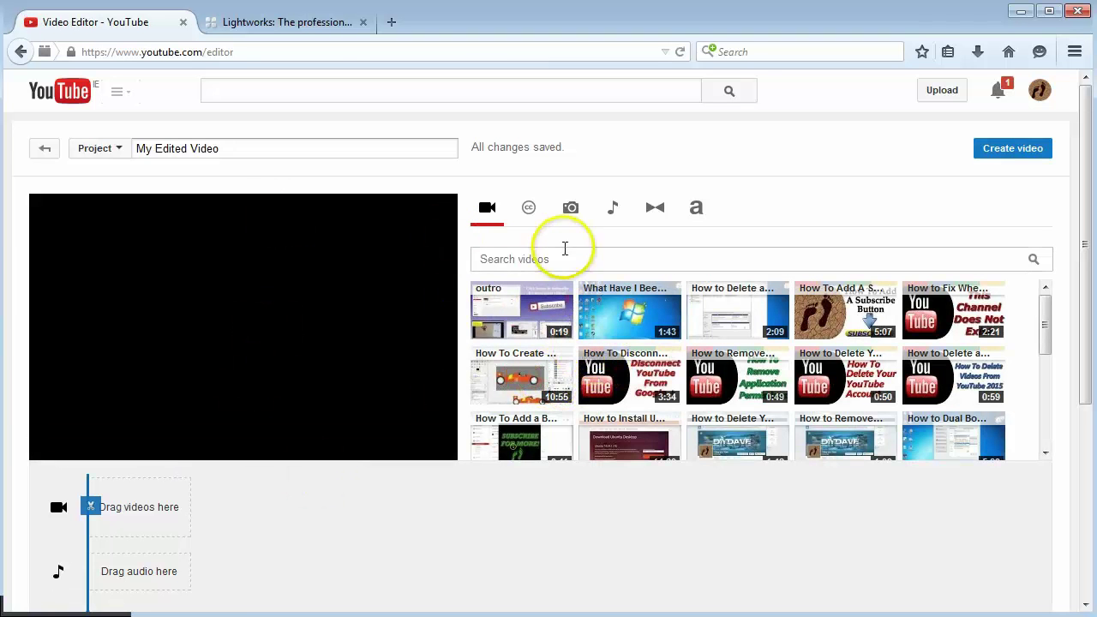
{"action": "mouse_move", "coordinate": [562, 300]}
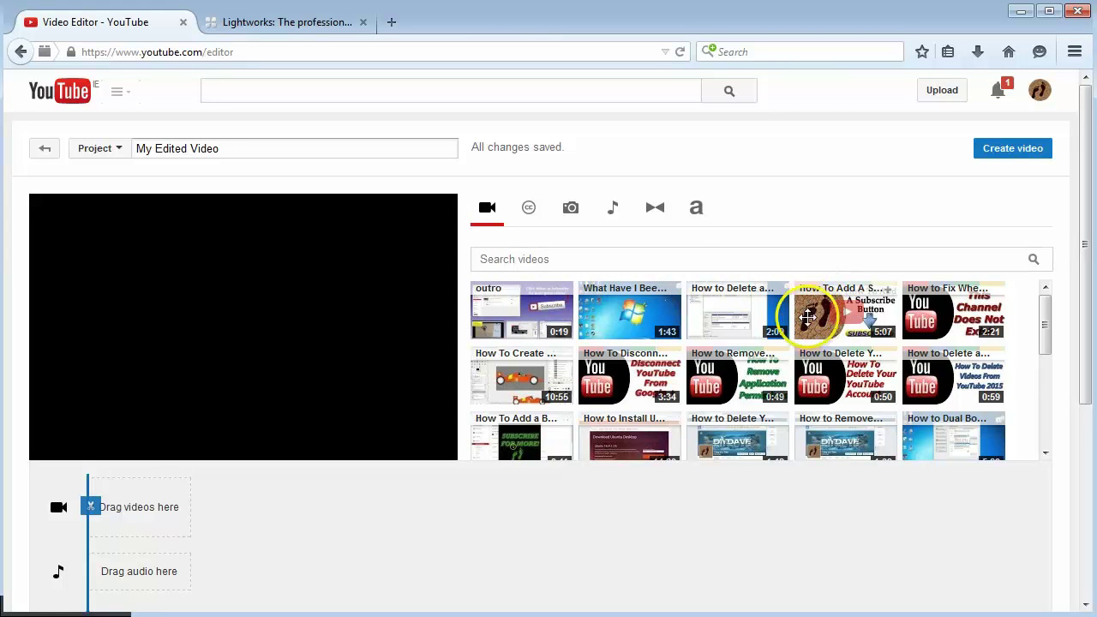
{"action": "left_click_drag", "start_coordinate": [778, 328], "coordinate": [142, 506]}
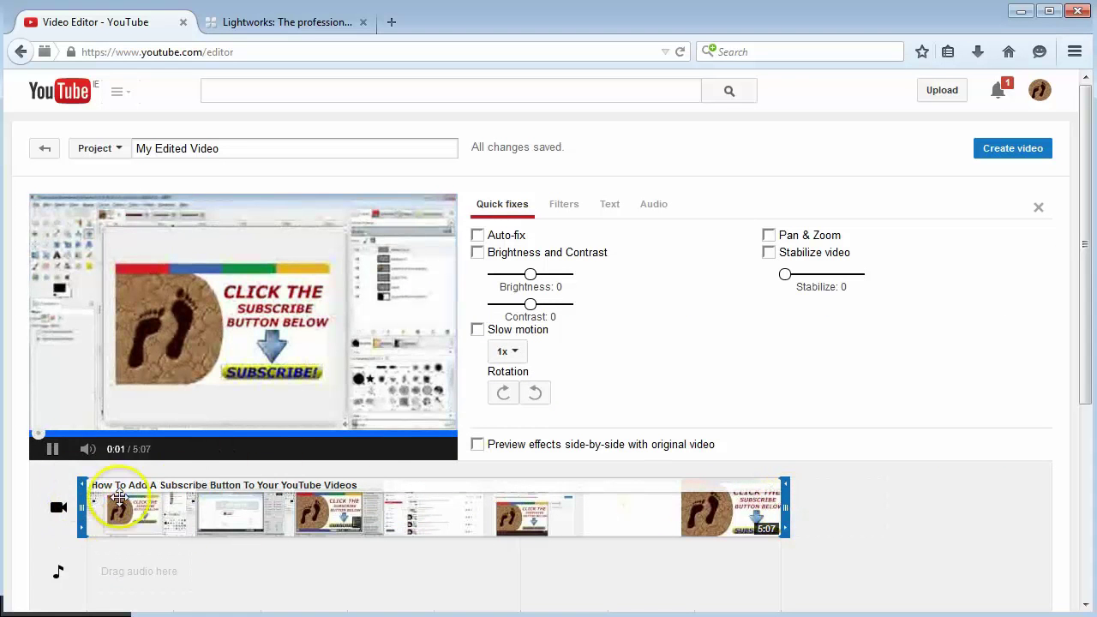
{"action": "left_click", "coordinate": [51, 449]}
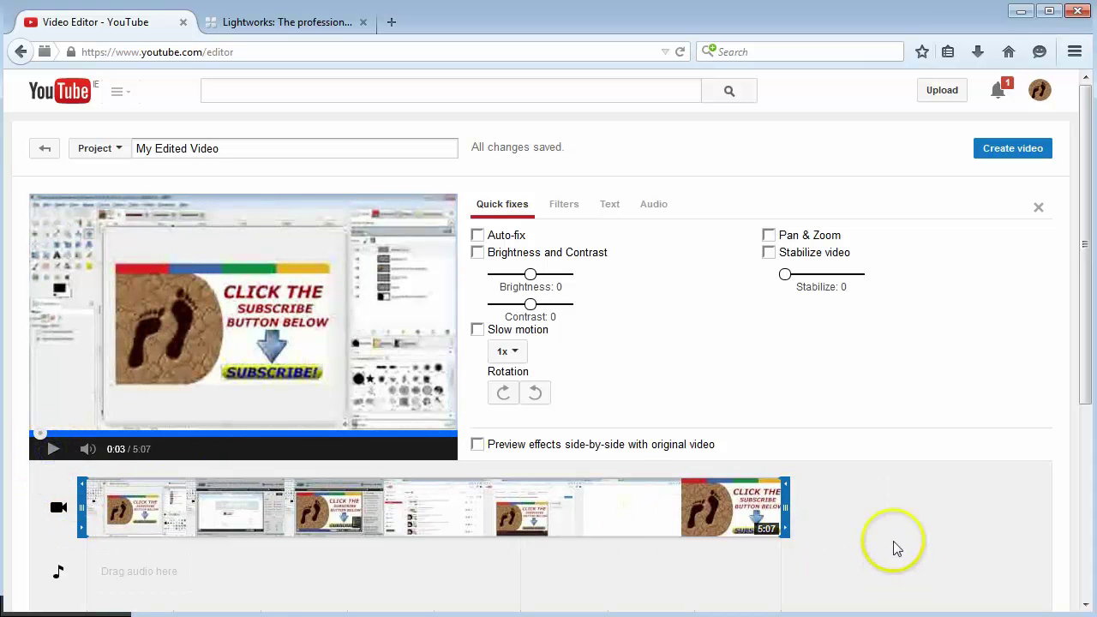
{"action": "left_click", "coordinate": [837, 467]}
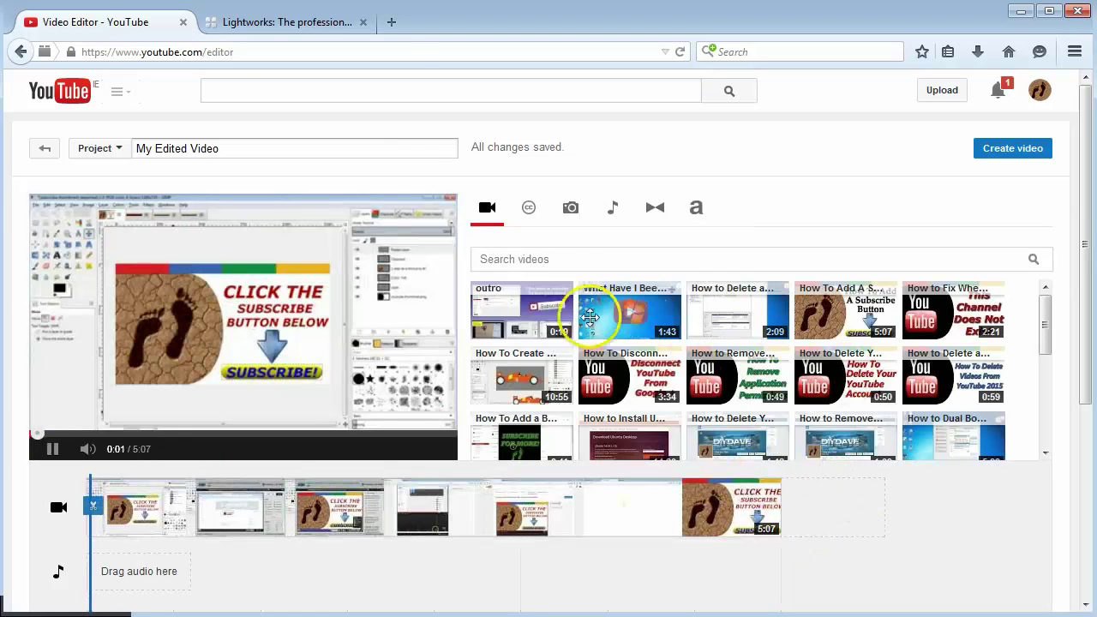
Step: Pause the preview and append the outro video directly after the first clip on the video track
{"action": "left_click", "coordinate": [52, 448]}
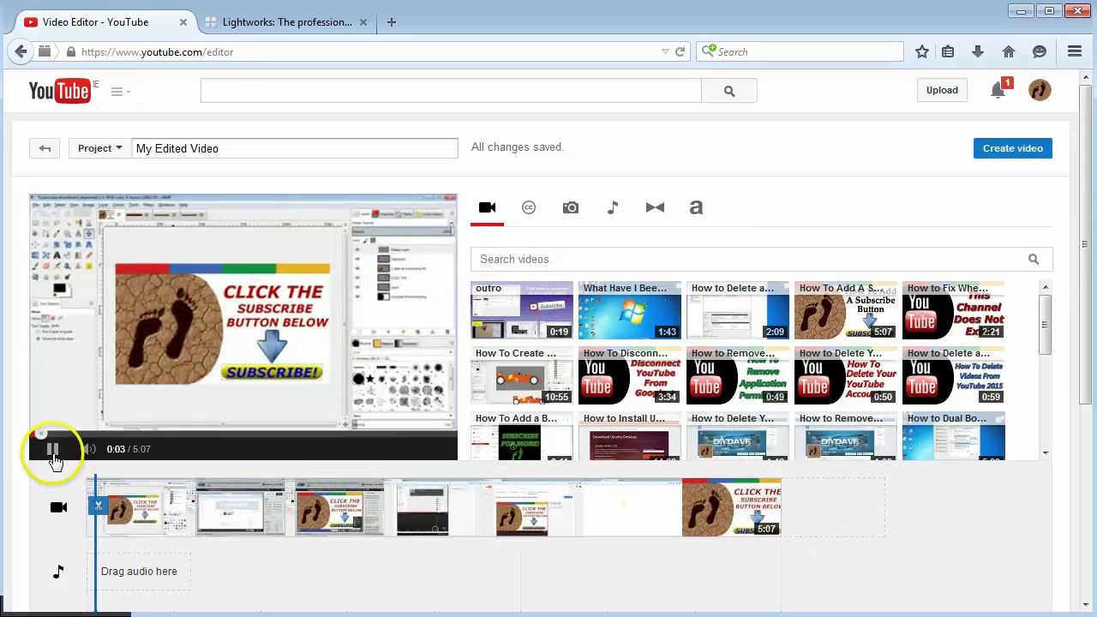
{"action": "left_click_drag", "start_coordinate": [485, 304], "coordinate": [836, 508]}
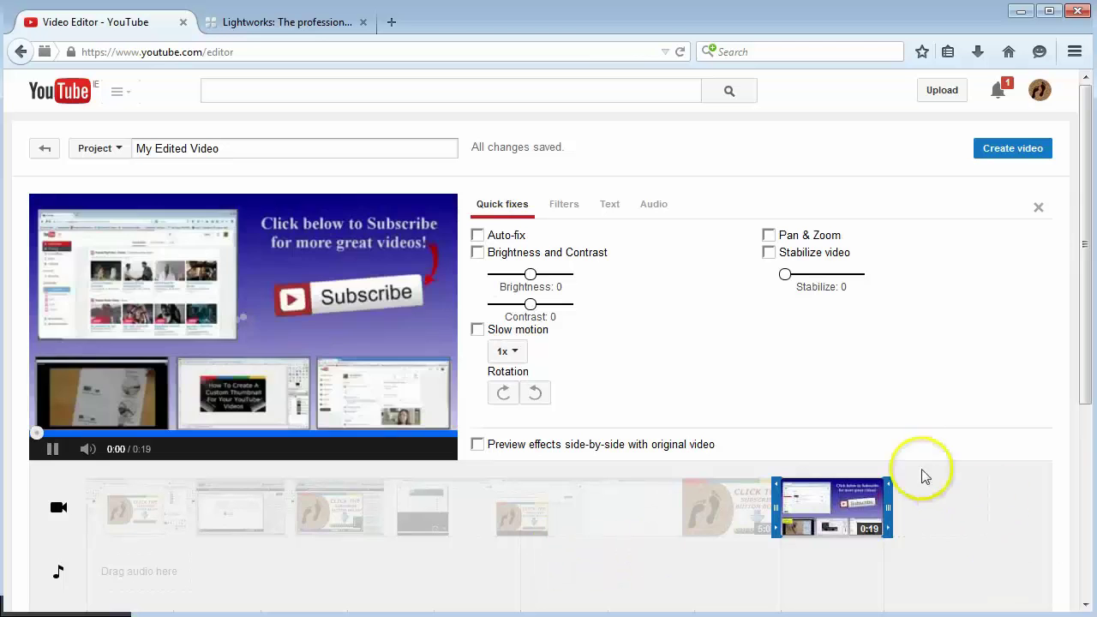
{"action": "left_click", "coordinate": [923, 468]}
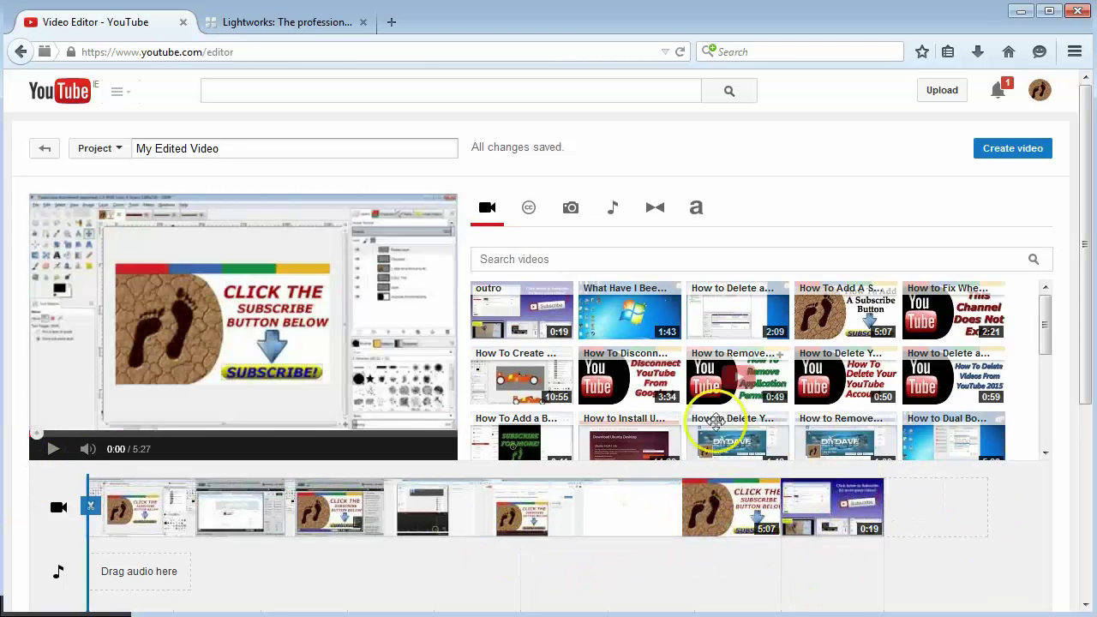
Step: Move the timeline playhead to 4:59, near the end of the first clip, to examine the possible split point before the outro
{"action": "mouse_move", "coordinate": [380, 519]}
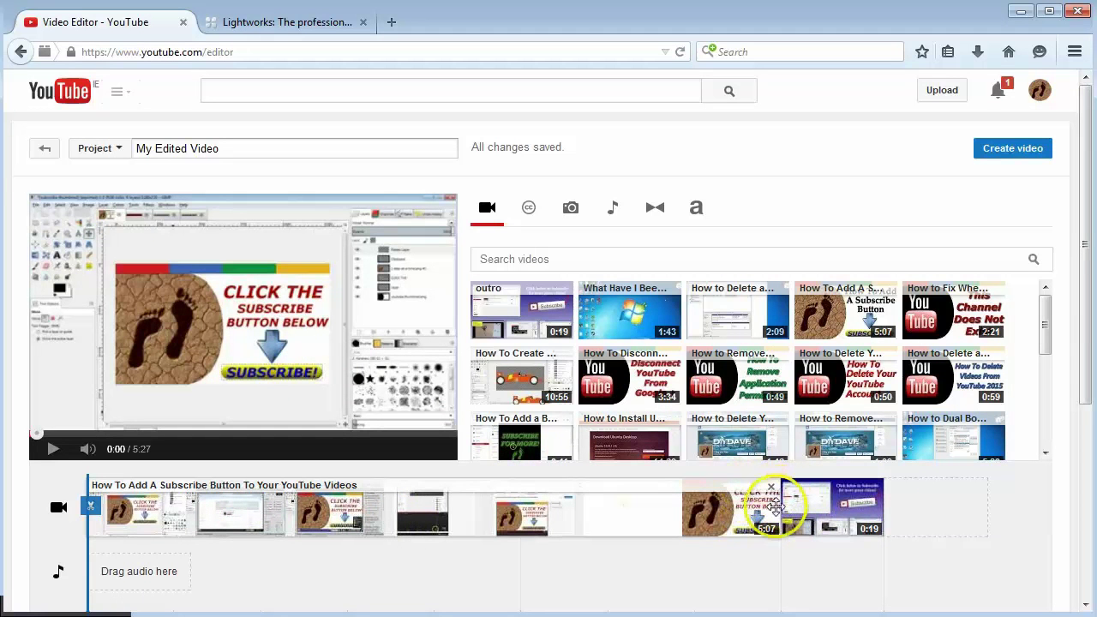
{"action": "mouse_move", "coordinate": [766, 530]}
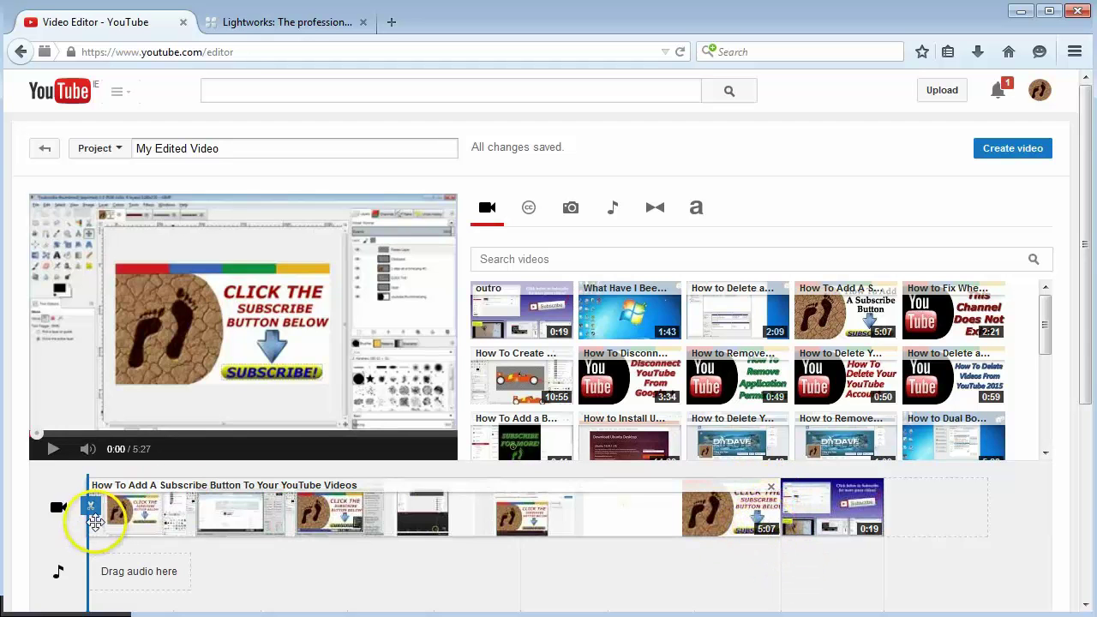
{"action": "scroll", "coordinate": [81, 532], "scroll_direction": "down", "scroll_amount": 2}
{"action": "left_click_drag", "start_coordinate": [111, 526], "coordinate": [758, 512]}
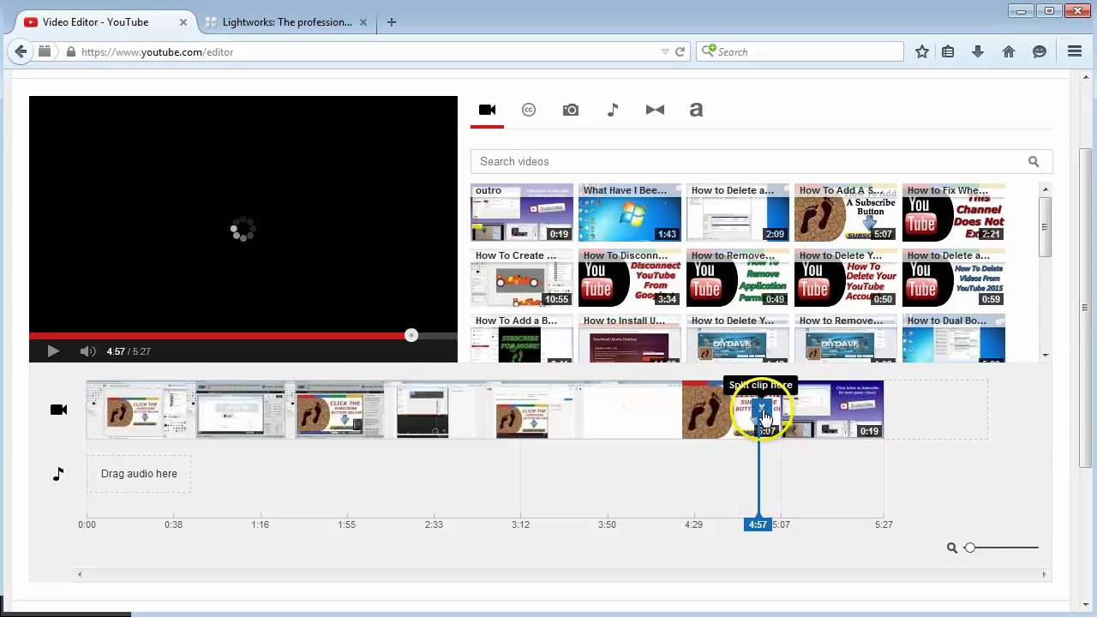
{"action": "left_click_drag", "start_coordinate": [765, 420], "coordinate": [769, 413]}
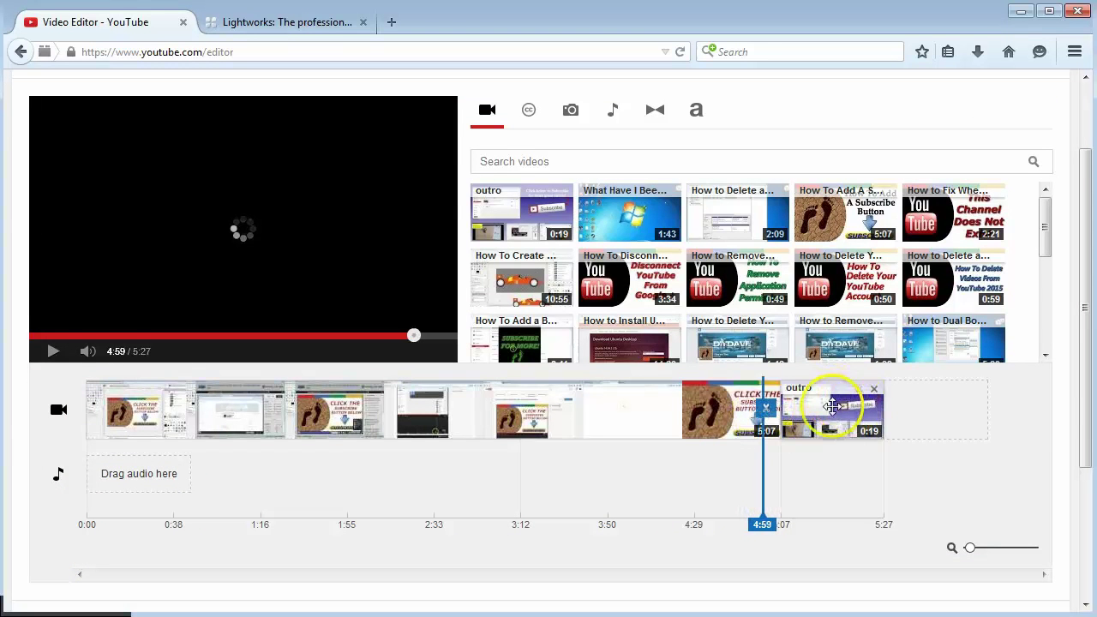
{"action": "left_click", "coordinate": [767, 416]}
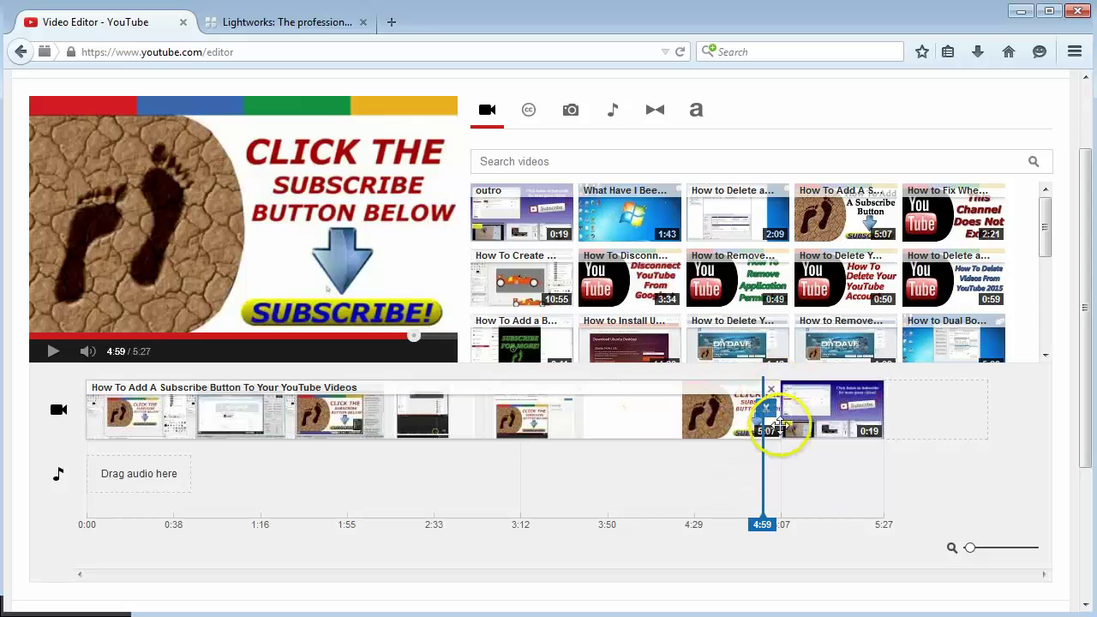
{"action": "left_click_drag", "start_coordinate": [774, 396], "coordinate": [433, 451]}
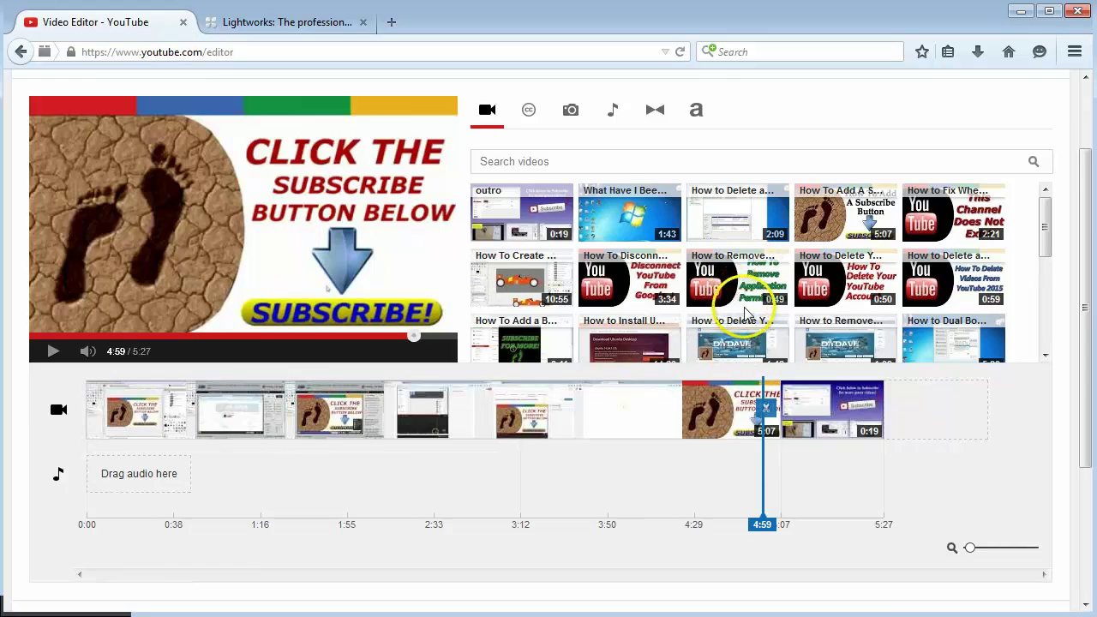
Step: Create the combined video from the My Edited Video project and return to the Video Manager list
{"action": "scroll", "coordinate": [747, 313], "scroll_direction": "up", "scroll_amount": 2}
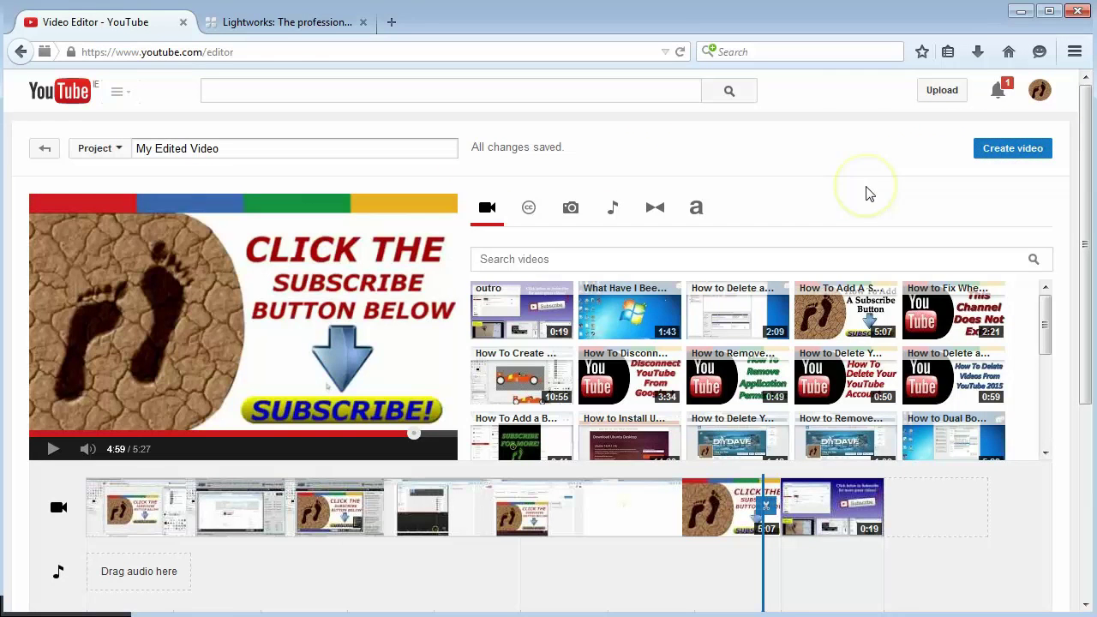
{"action": "left_click", "coordinate": [1015, 151]}
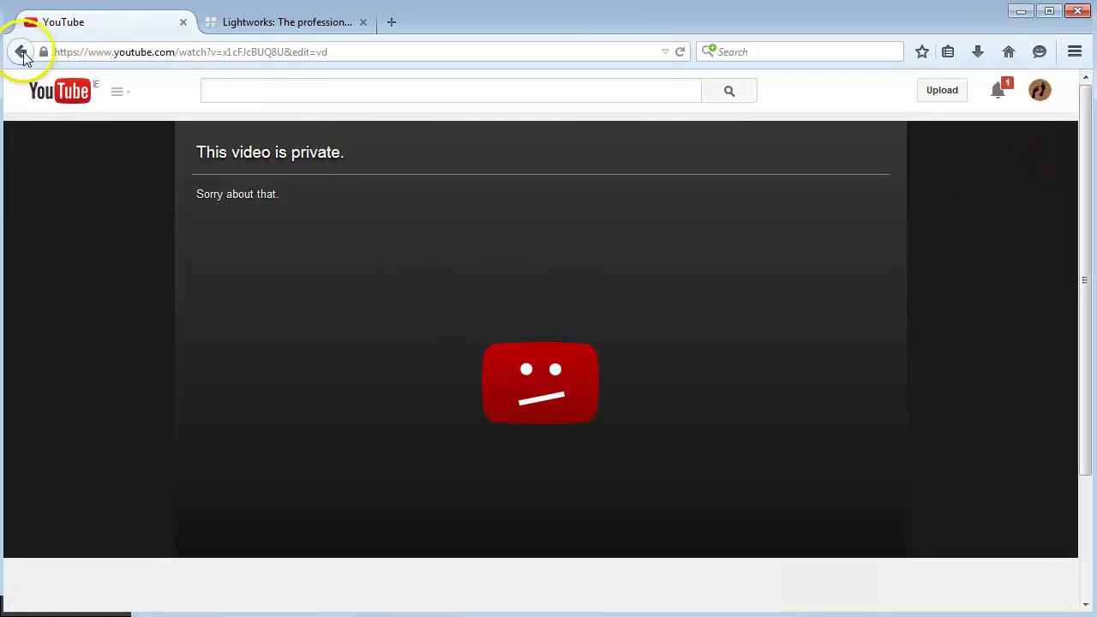
{"action": "left_click", "coordinate": [22, 52]}
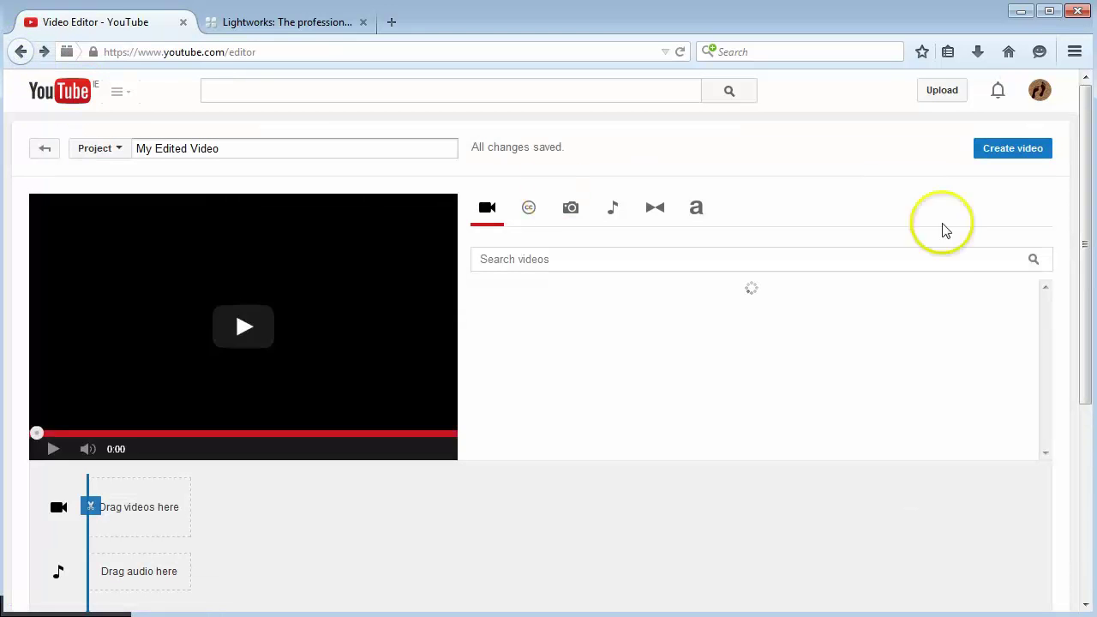
{"action": "left_click", "coordinate": [44, 152]}
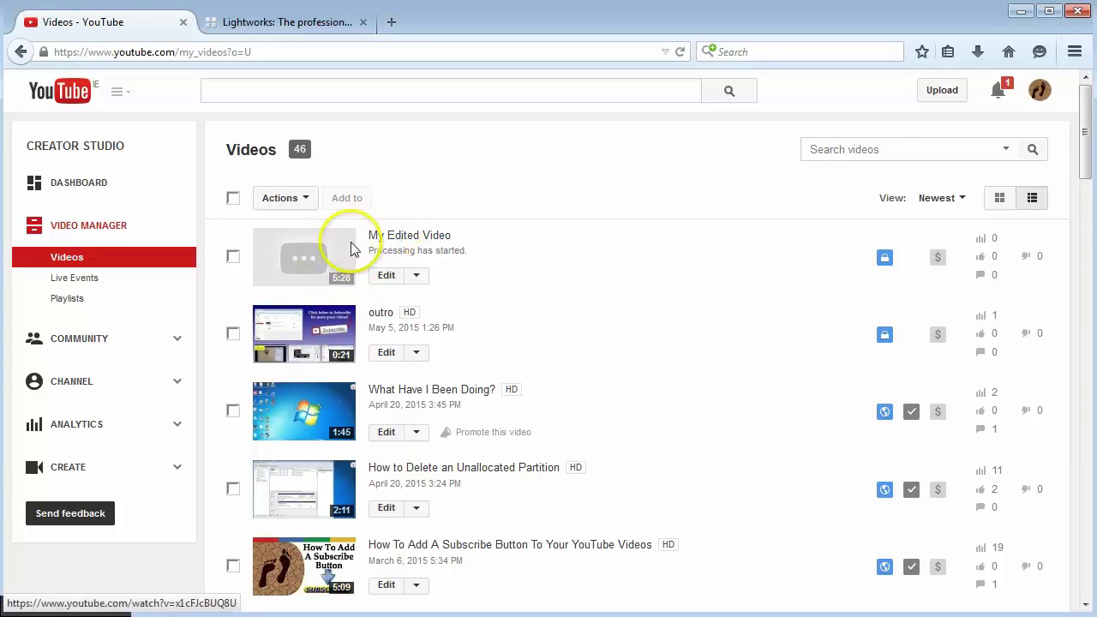
Step: Switch to the Lightworks website and examine its homepage, including the downloads for Microsoft Windows, Linux and Apple Mac OS X
{"action": "left_click", "coordinate": [276, 21]}
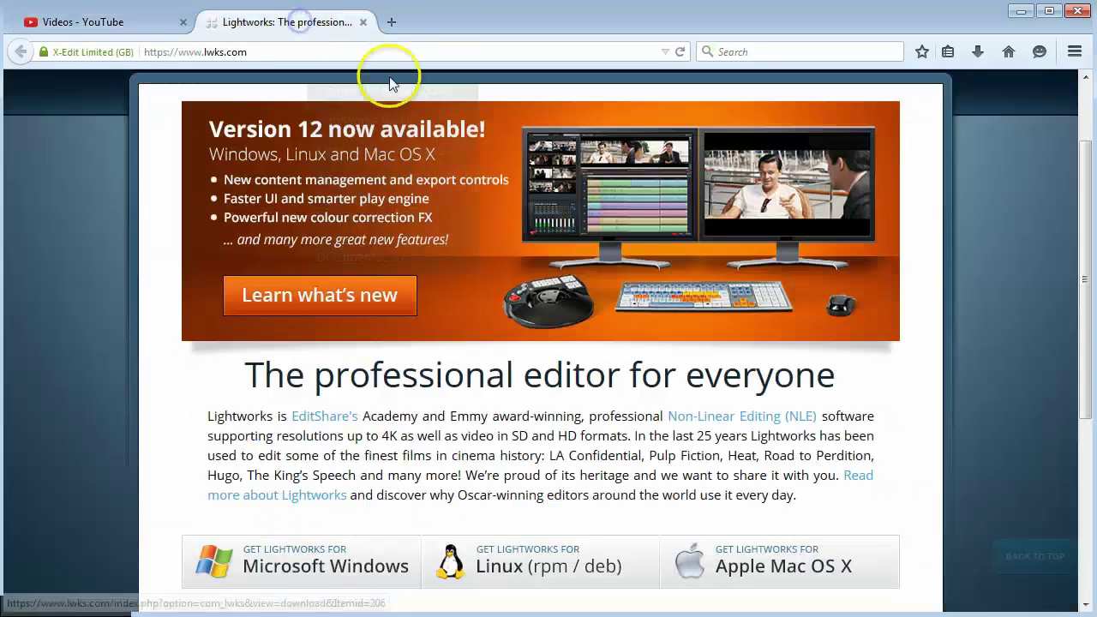
{"action": "mouse_move", "coordinate": [392, 73]}
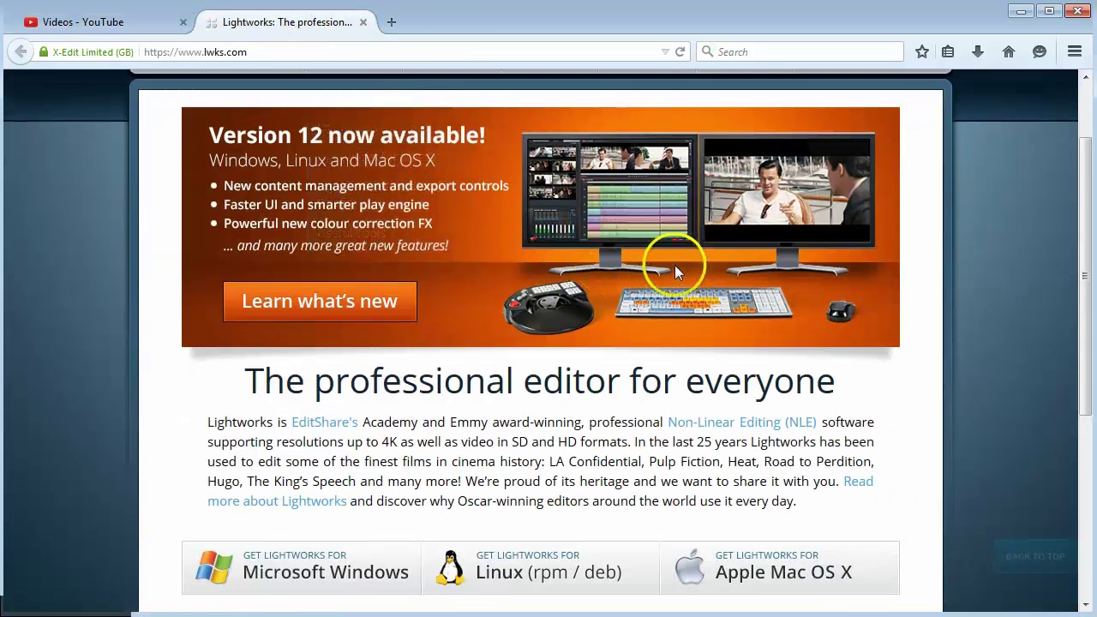
{"action": "scroll", "coordinate": [677, 267], "scroll_direction": "up", "scroll_amount": 2}
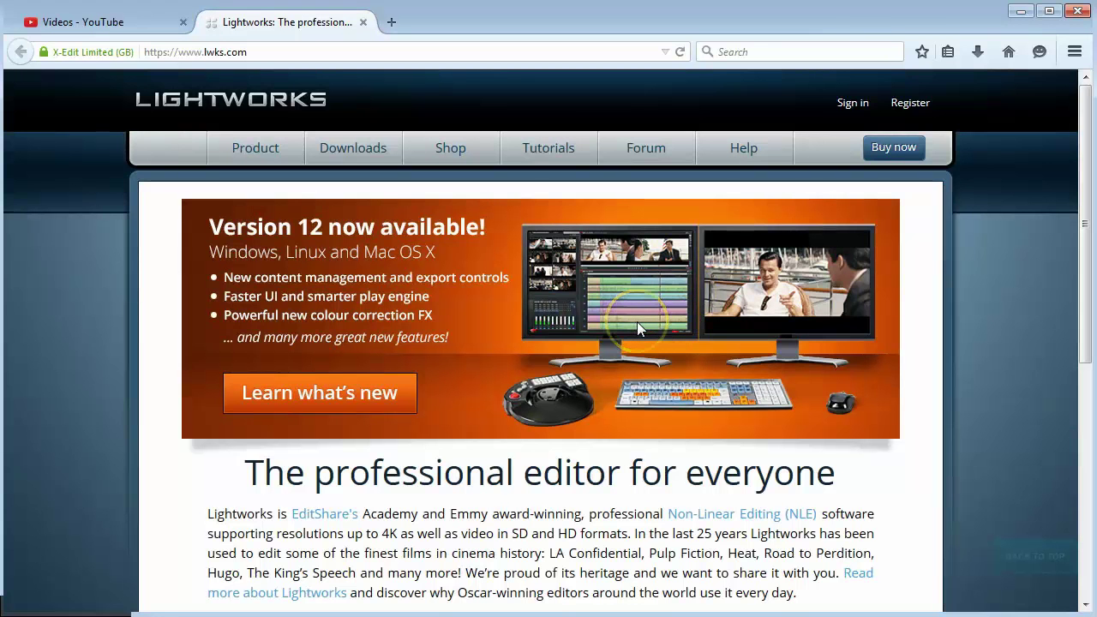
{"action": "scroll", "coordinate": [637, 324], "scroll_direction": "down", "scroll_amount": 2}
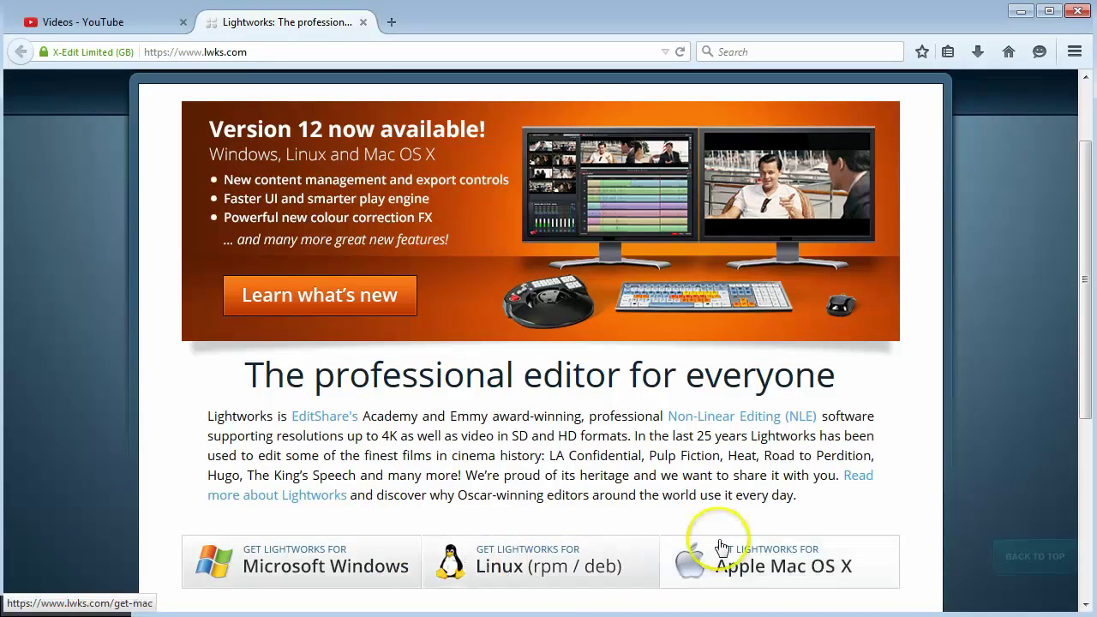
{"action": "scroll", "coordinate": [729, 549], "scroll_direction": "up", "scroll_amount": 2}
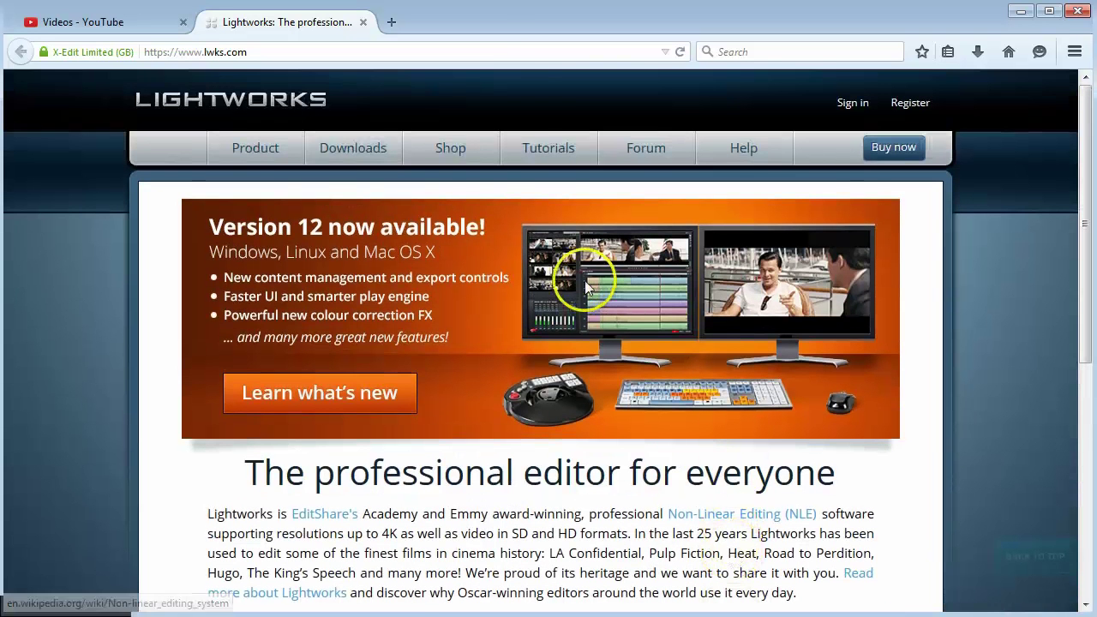
{"action": "mouse_move", "coordinate": [422, 167]}
{"action": "mouse_move", "coordinate": [373, 158]}
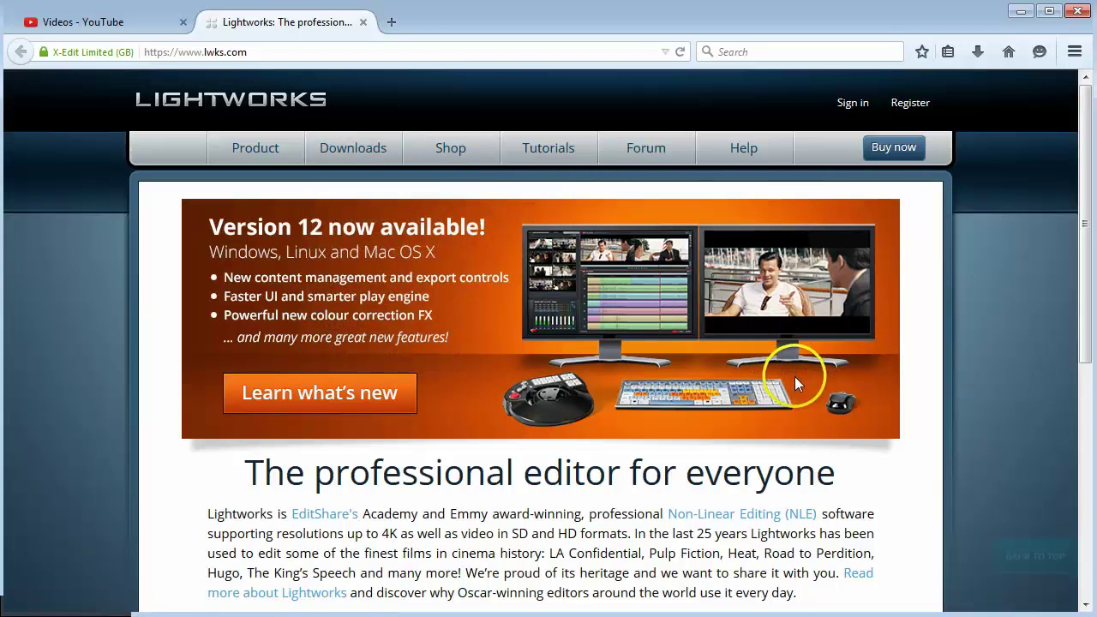
{"action": "scroll", "coordinate": [795, 387], "scroll_direction": "down", "scroll_amount": 2}
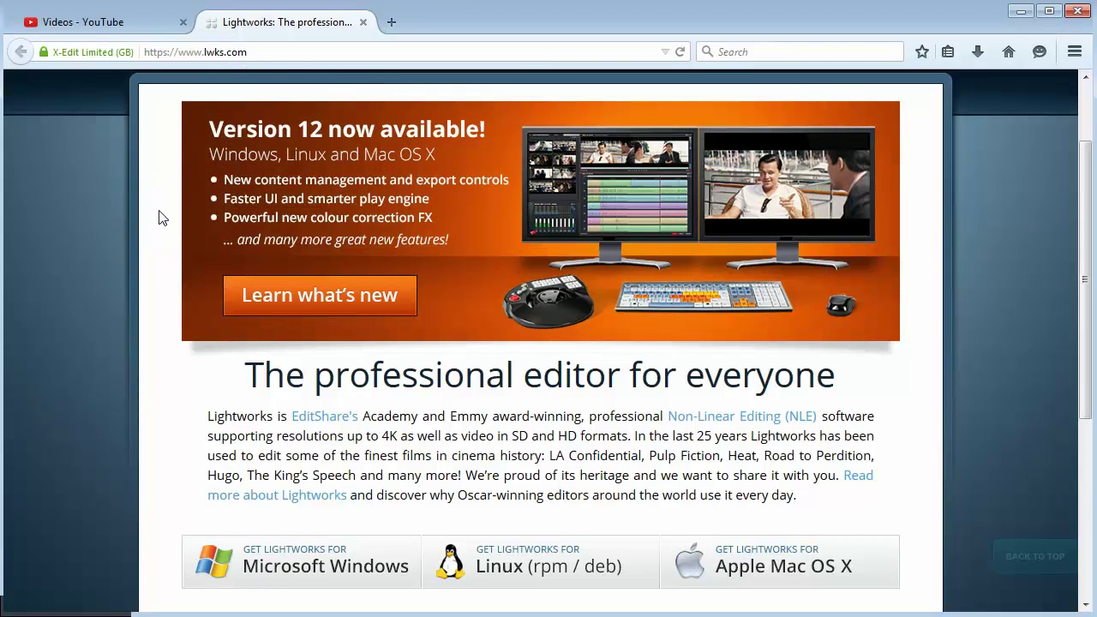
Step: Return to the YouTube Video Manager and open the annotations editor for My Edited Video
{"action": "left_click", "coordinate": [137, 26]}
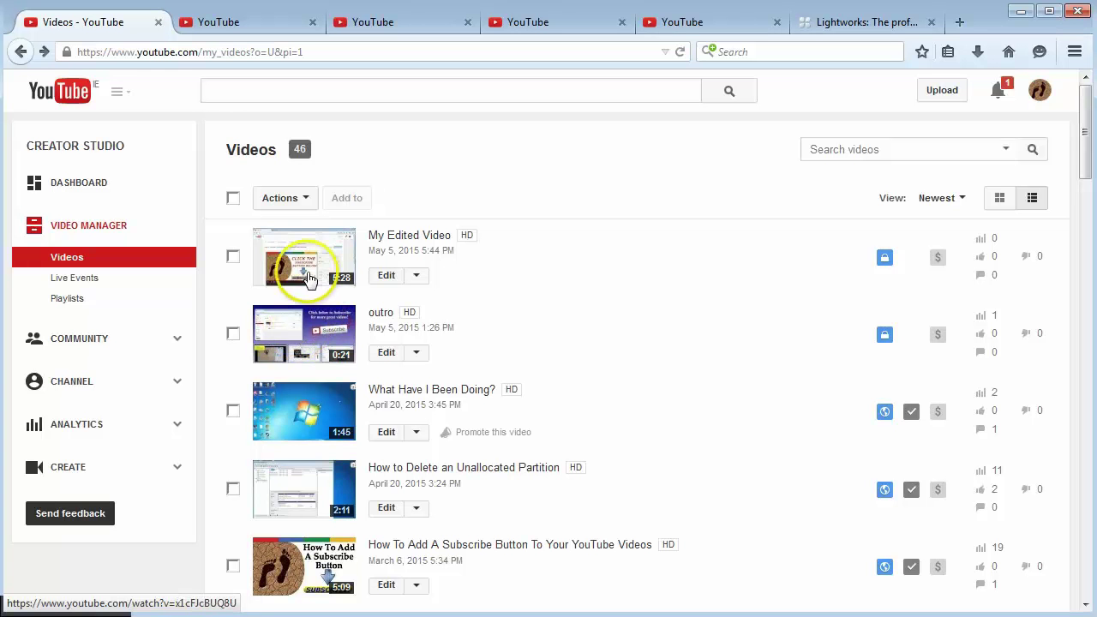
{"action": "left_click", "coordinate": [416, 279]}
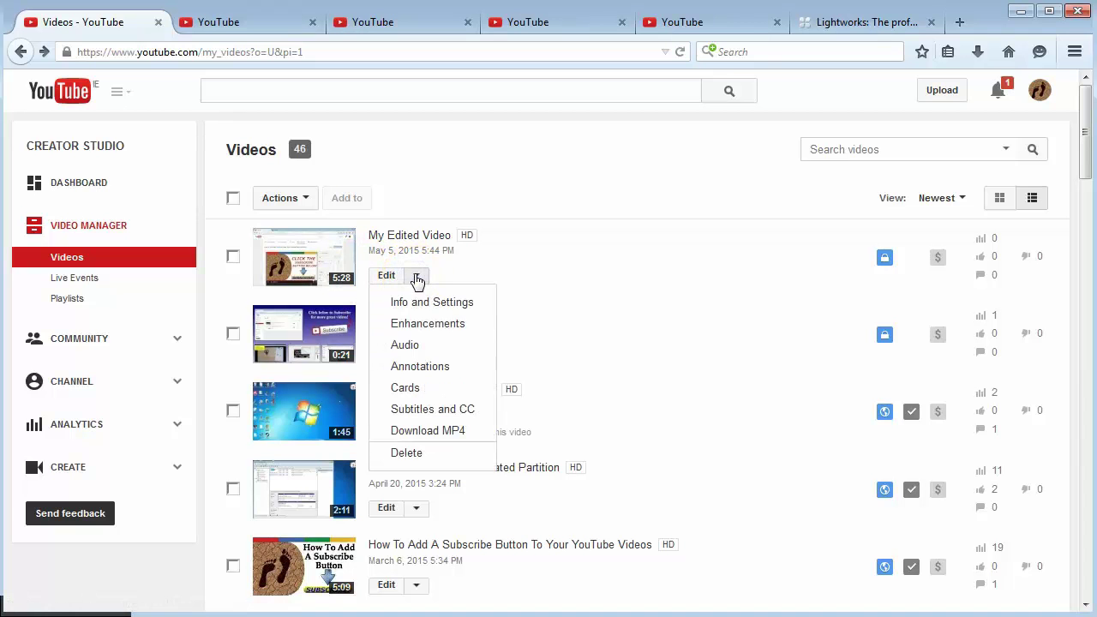
{"action": "left_click", "coordinate": [419, 367]}
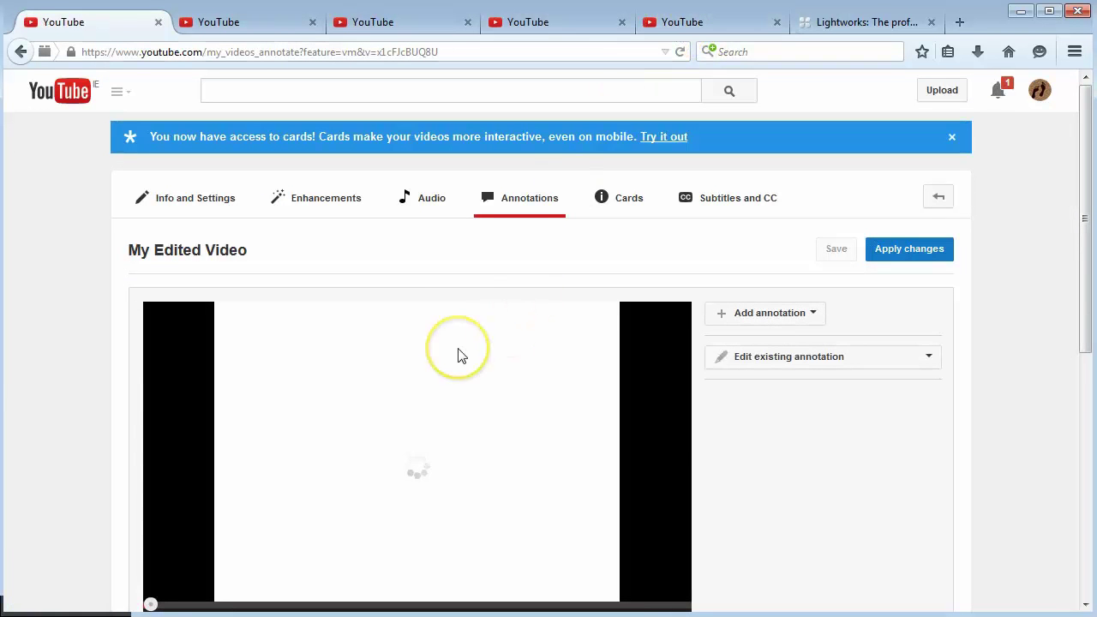
Step: Pause My Edited Video, seek to 5:06 just before the outro, and resume playback from there
{"action": "scroll", "coordinate": [458, 357], "scroll_direction": "down", "scroll_amount": 2}
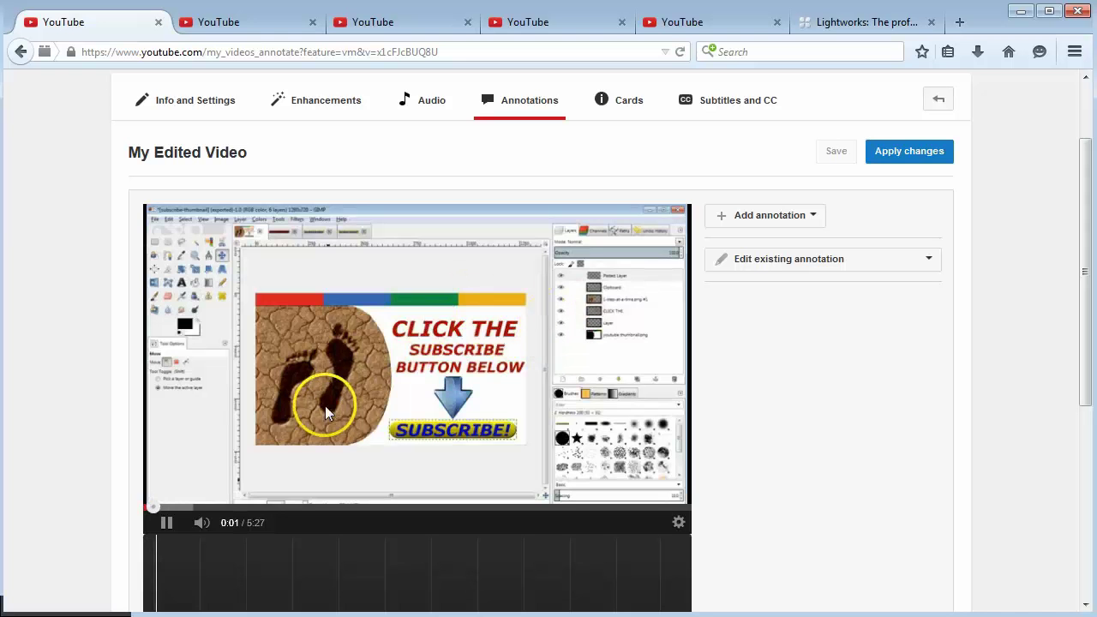
{"action": "left_click", "coordinate": [160, 517]}
{"action": "left_click_drag", "start_coordinate": [157, 511], "coordinate": [649, 516]}
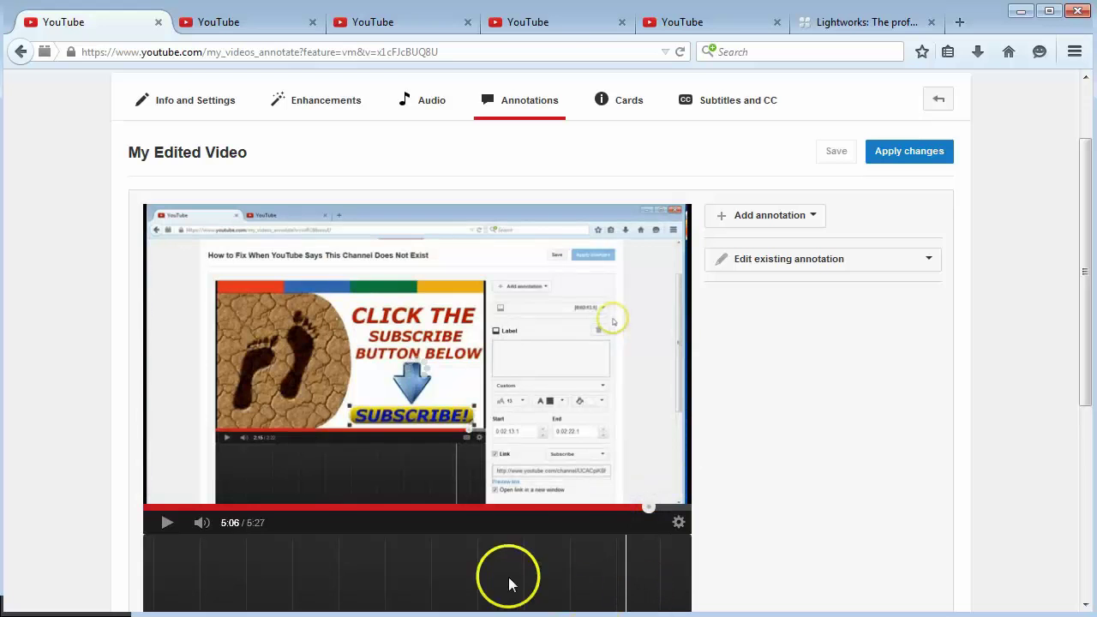
{"action": "left_click", "coordinate": [167, 523]}
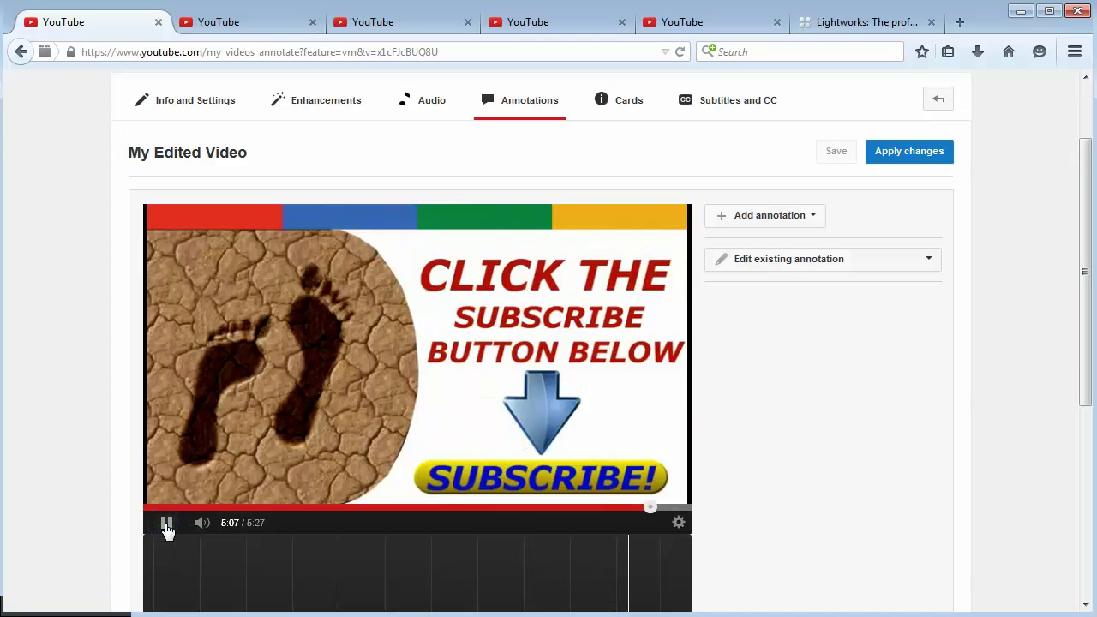